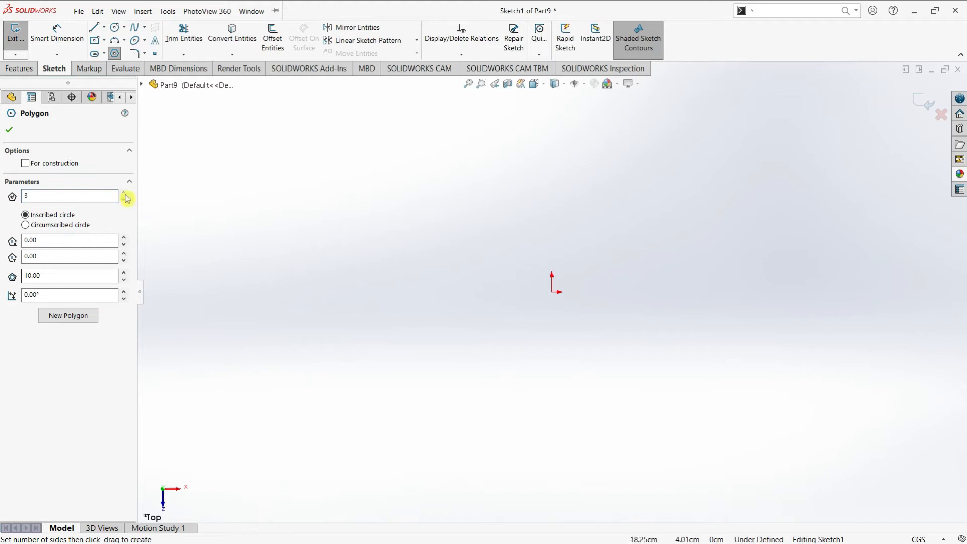
# Sketch a three-sided inscribed-circle polygon centred on the origin, with one vertex on the horizontal axis and sides about 16.7 cm long.
pyautogui.click(75, 295)
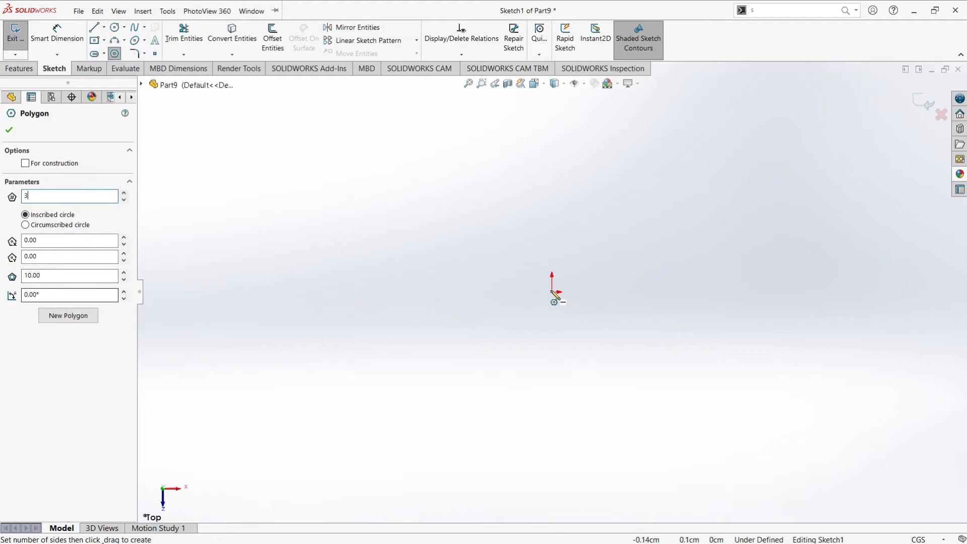
pyautogui.moveTo(551, 291); pyautogui.dragTo(629, 291)
pyautogui.moveTo(697, 296); pyautogui.dragTo(760, 291)
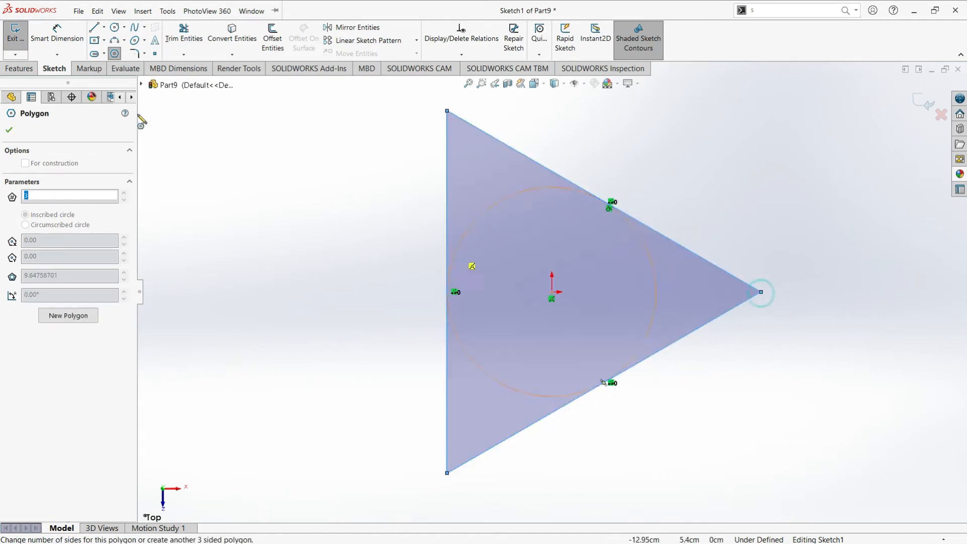
# Dimension the triangle's lower sloping side to 30 cm and finish the sketch.
pyautogui.click(57, 34)
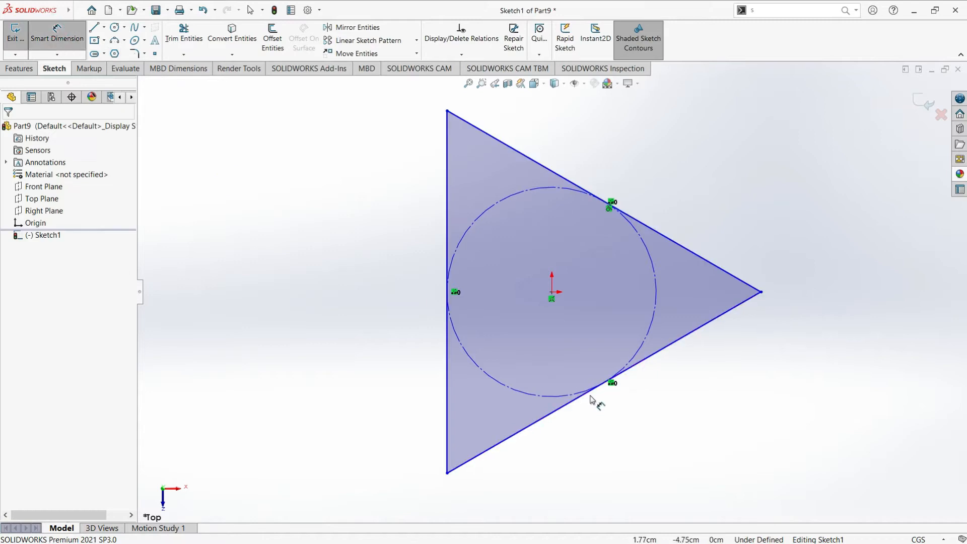
pyautogui.click(585, 393)
pyautogui.click(627, 433)
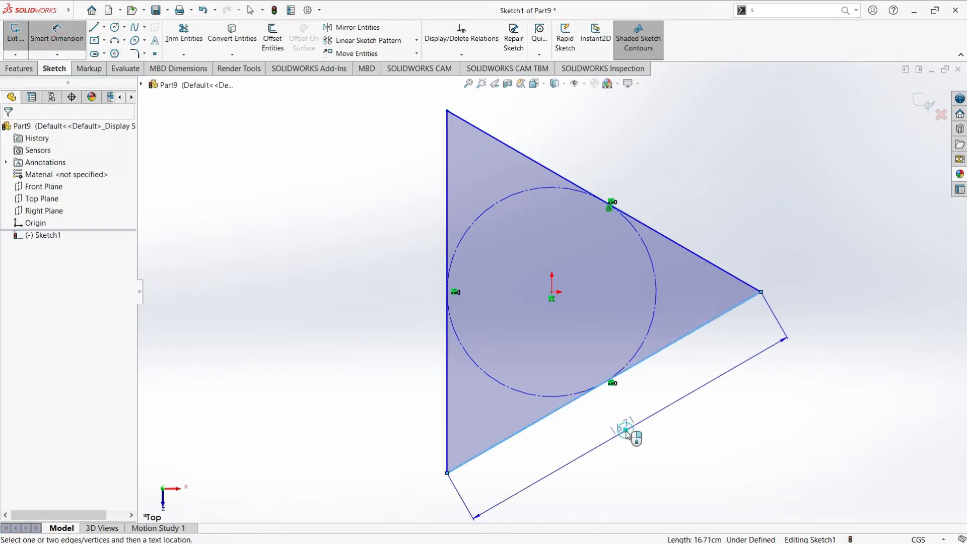
pyautogui.write('30')
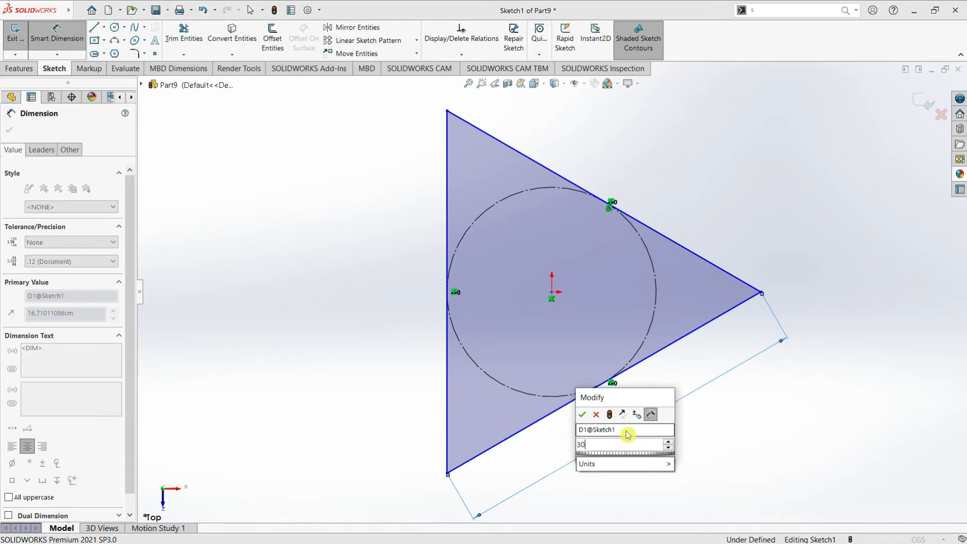
pyautogui.click(583, 417)
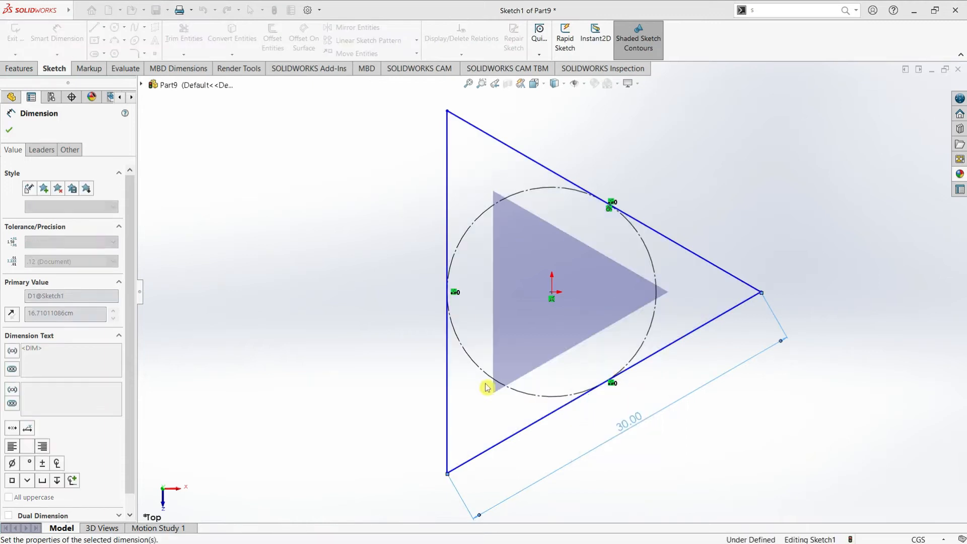
pyautogui.click(8, 129)
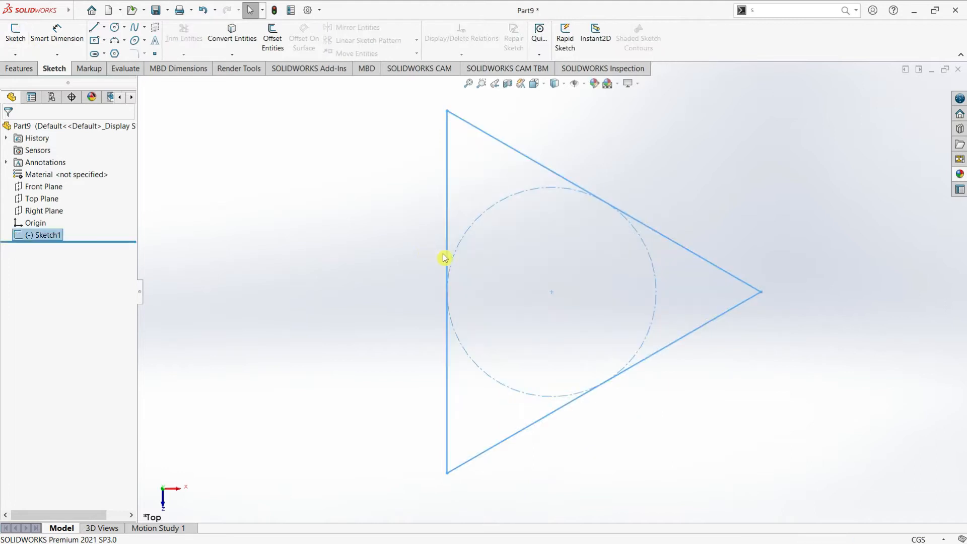
# Examine the triangle sketch in isometric view against the Front, Top and Right planes.
pyautogui.click(535, 83)
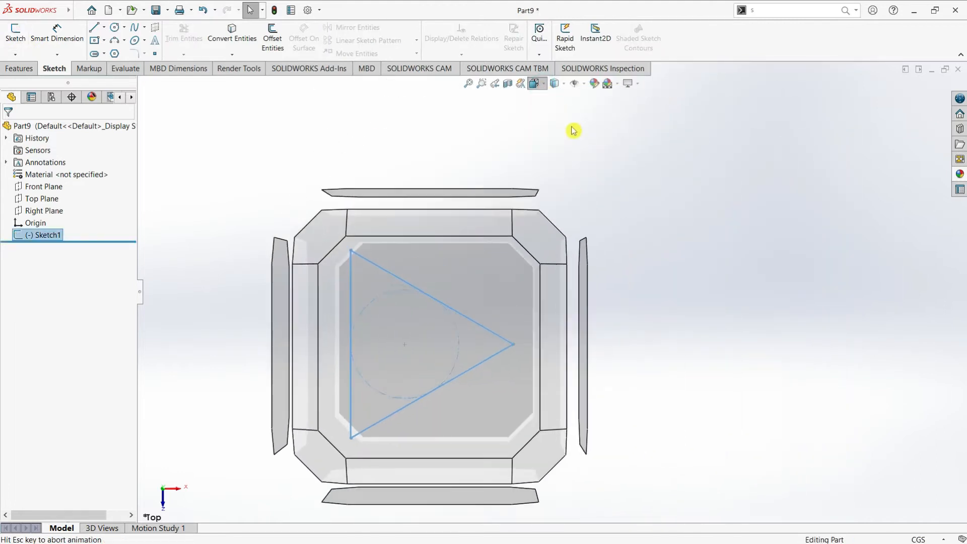
pyautogui.click(590, 114)
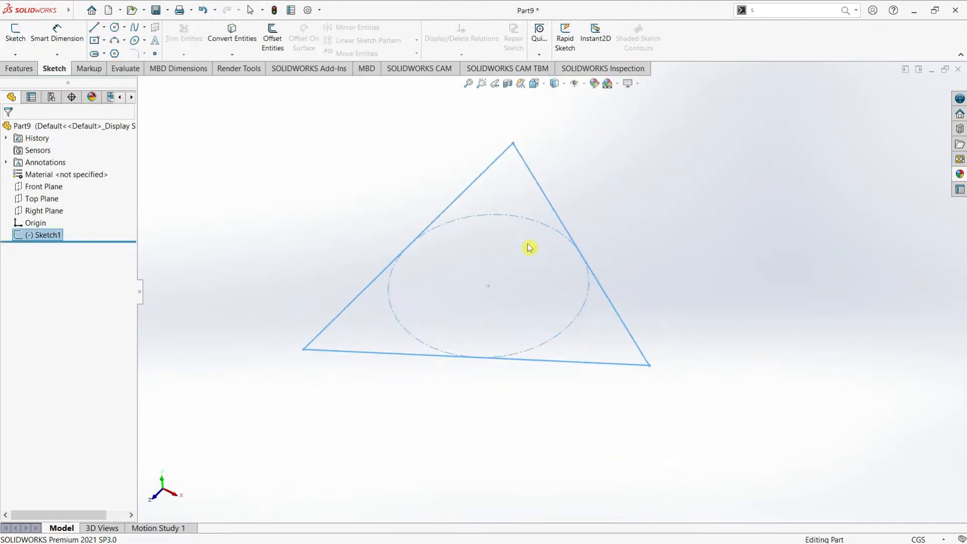
pyautogui.click(354, 199)
pyautogui.scroll(-3, 539, 207)
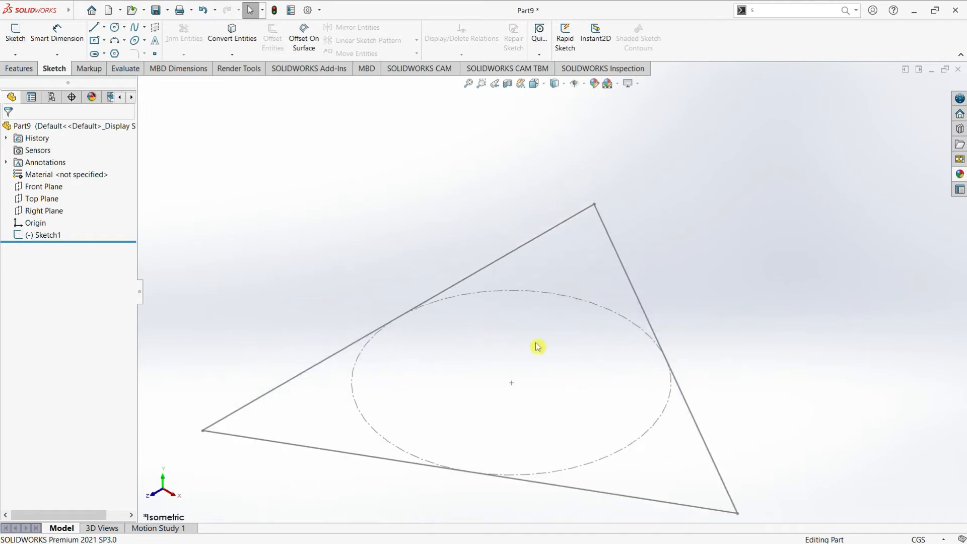
pyautogui.scroll(2, 537, 347)
pyautogui.click(42, 187)
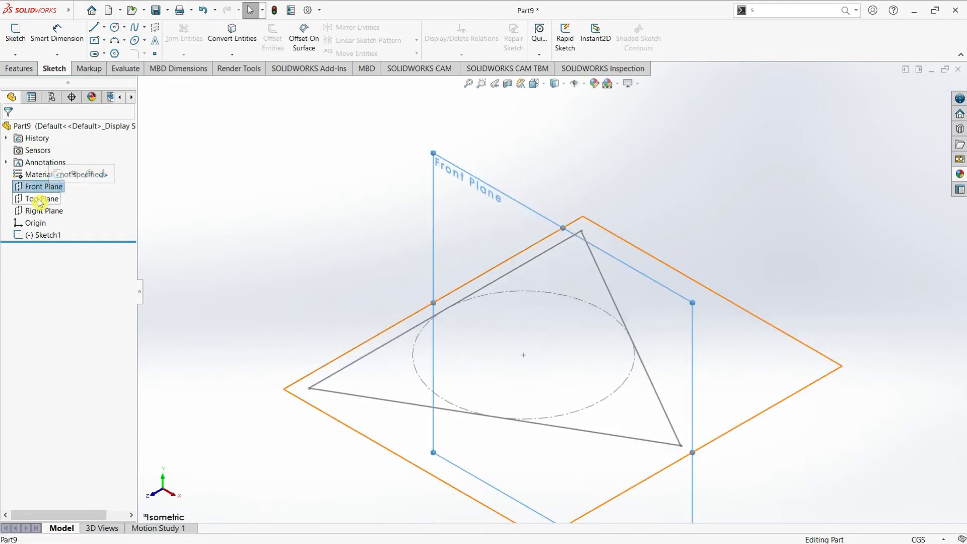
pyautogui.click(39, 200)
pyautogui.click(37, 210)
pyautogui.moveTo(537, 284)
pyautogui.mouseDown(button='middle')
pyautogui.moveTo(505, 241)
pyautogui.moveTo(458, 277)
pyautogui.moveTo(454, 302)
pyautogui.moveTo(397, 371)
pyautogui.moveTo(448, 237)
pyautogui.moveTo(532, 280)
pyautogui.mouseUp(button='middle')
pyautogui.click(30, 198)
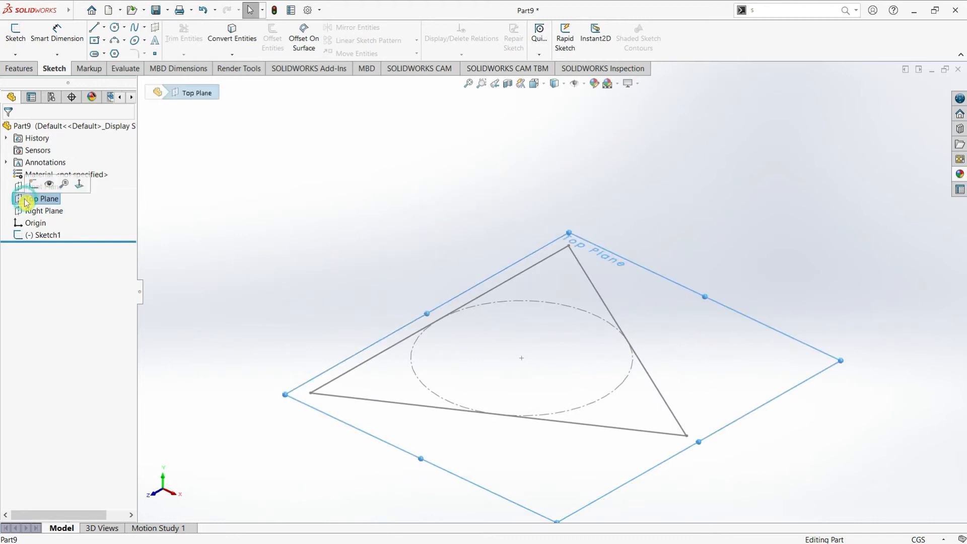
pyautogui.click(26, 194)
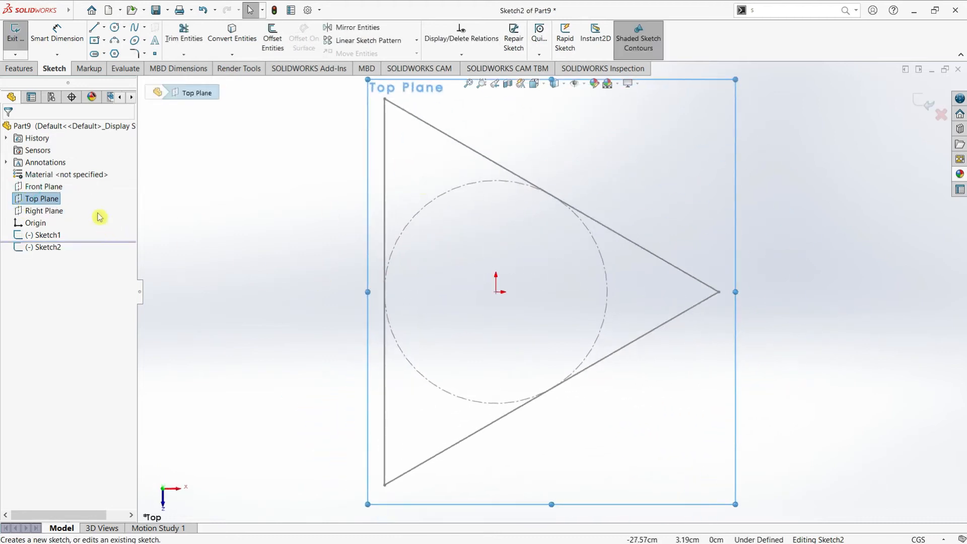
pyautogui.click(45, 190)
pyautogui.scroll(2, 404, 363)
pyautogui.moveTo(405, 352); pyautogui.dragTo(403, 222, button='middle')
pyautogui.moveTo(487, 305); pyautogui.dragTo(444, 267, button='middle')
pyautogui.click(11, 52)
pyautogui.moveTo(603, 346)
pyautogui.mouseDown(button='middle')
pyautogui.moveTo(600, 328)
pyautogui.moveTo(570, 371)
pyautogui.moveTo(567, 352)
pyautogui.mouseUp(button='middle')
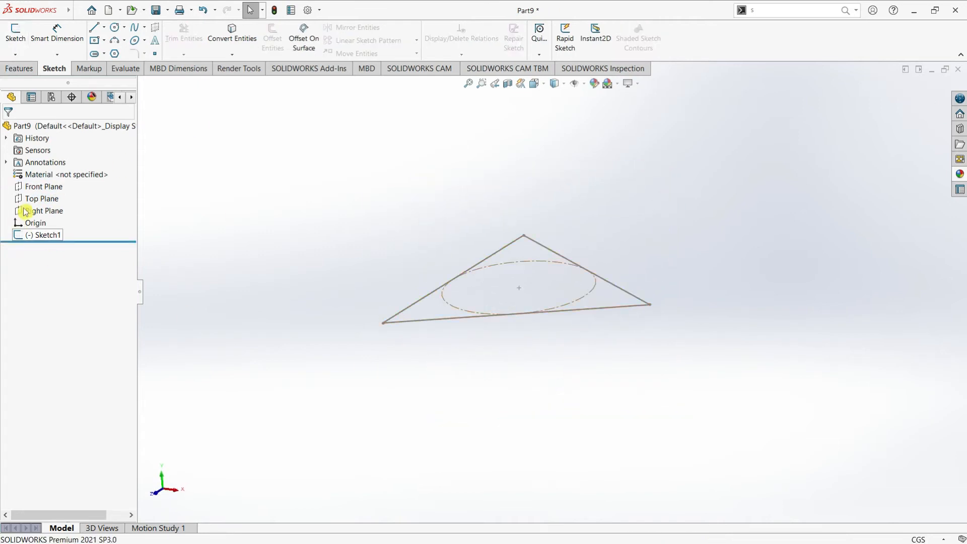
# Start a new sketch on the Front Plane.
pyautogui.click(44, 186)
pyautogui.hotkey('ctrl', '8')
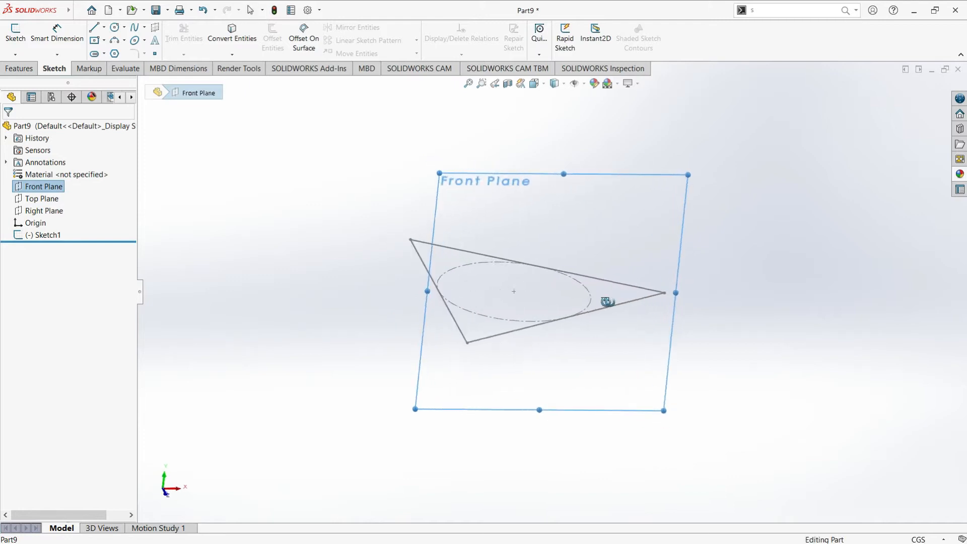
pyautogui.moveTo(486, 293)
pyautogui.mouseDown(button='middle')
pyautogui.moveTo(490, 319)
pyautogui.moveTo(458, 295)
pyautogui.mouseUp(button='middle')
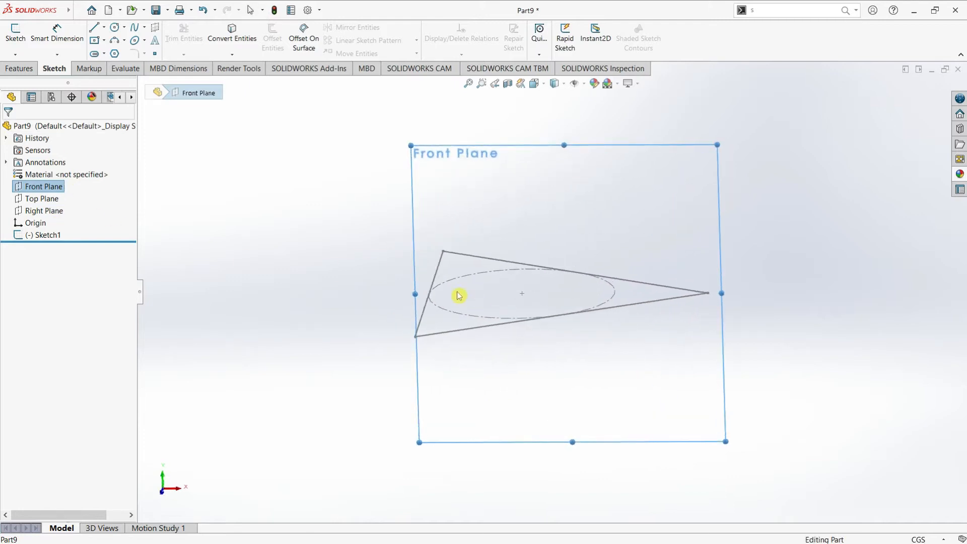
pyautogui.click(15, 34)
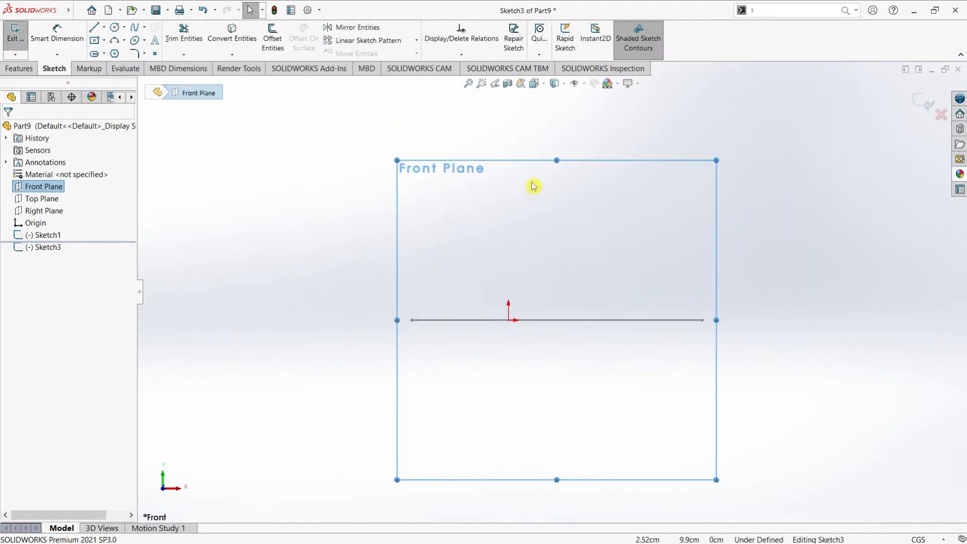
# Draw a vertical centerline up from the origin and a sloping one about 29.15 cm long from its upper end to the triangle's vertex.
pyautogui.click(105, 29)
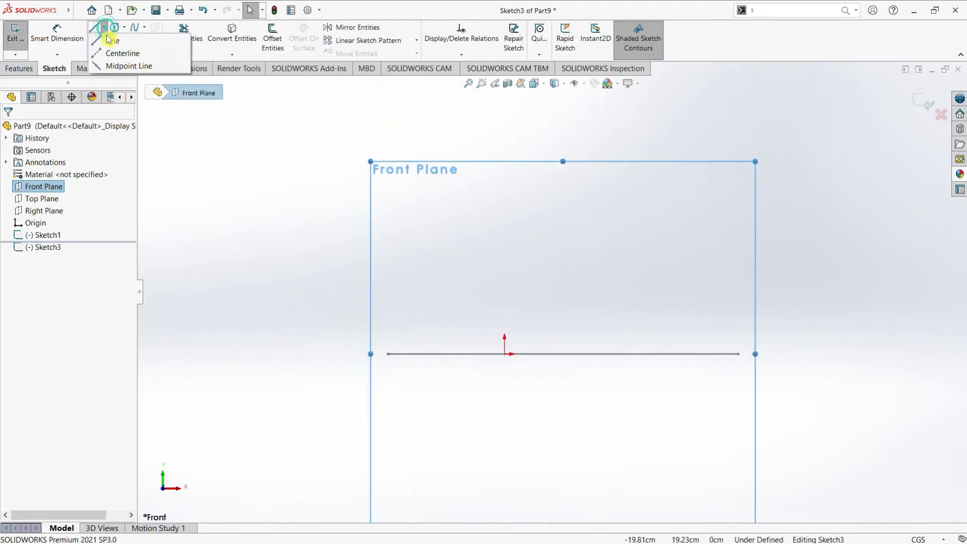
pyautogui.click(111, 52)
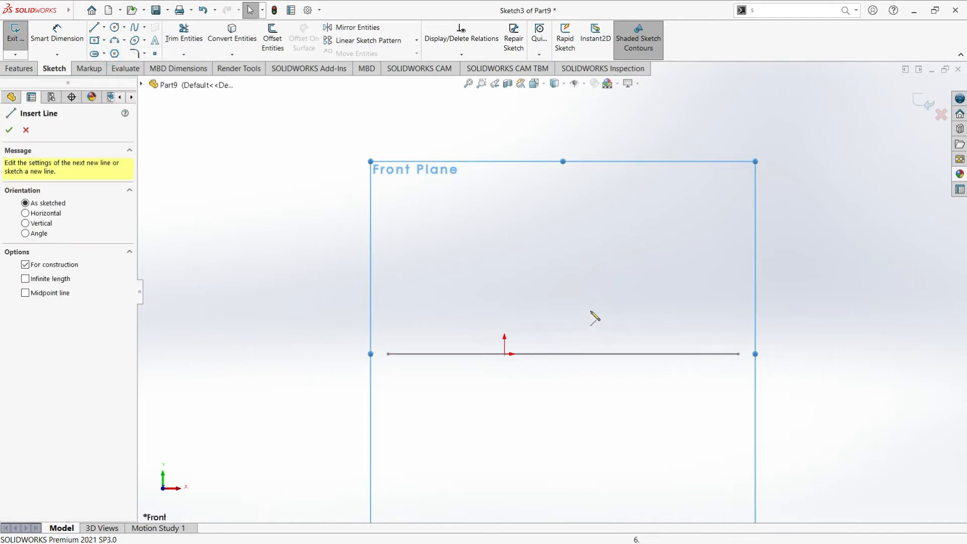
pyautogui.scroll(3, 551, 290)
pyautogui.scroll(-4, 524, 161)
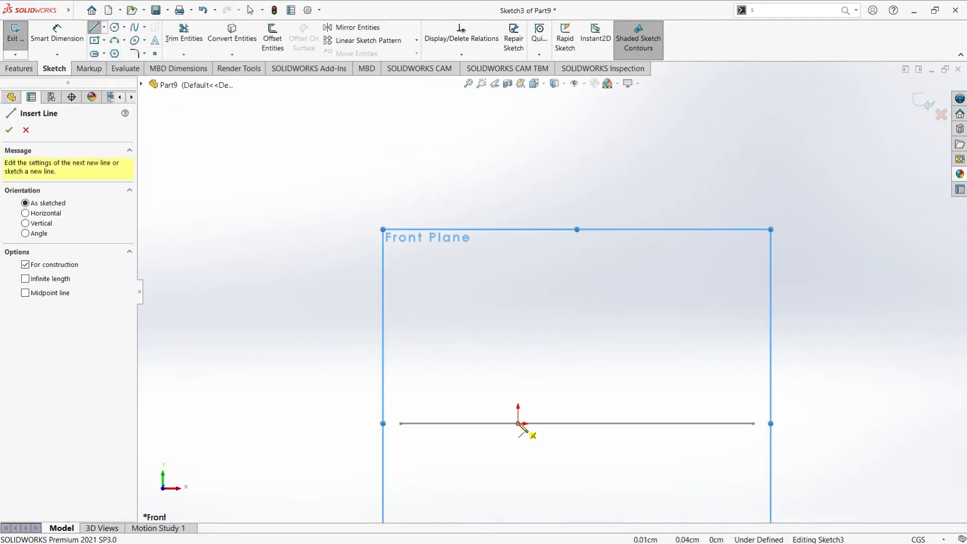
pyautogui.click(518, 423)
pyautogui.click(518, 105)
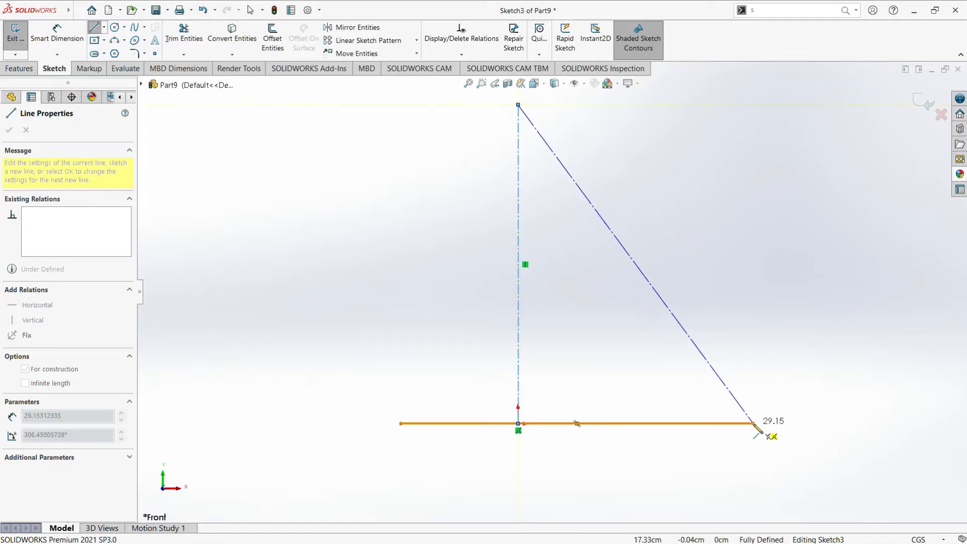
pyautogui.click(754, 424)
# Dimension the sloping centerline's length to 30 cm.
pyautogui.click(63, 31)
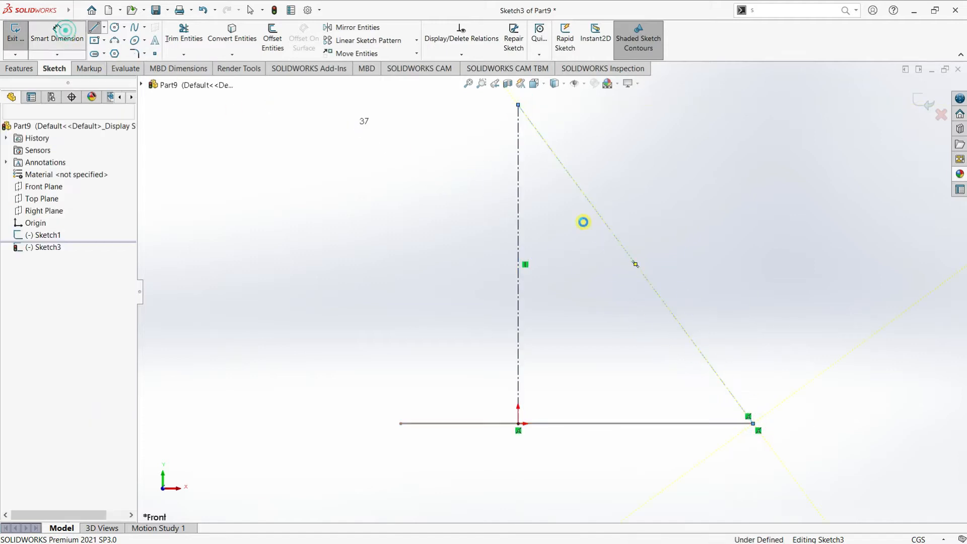
pyautogui.click(657, 292)
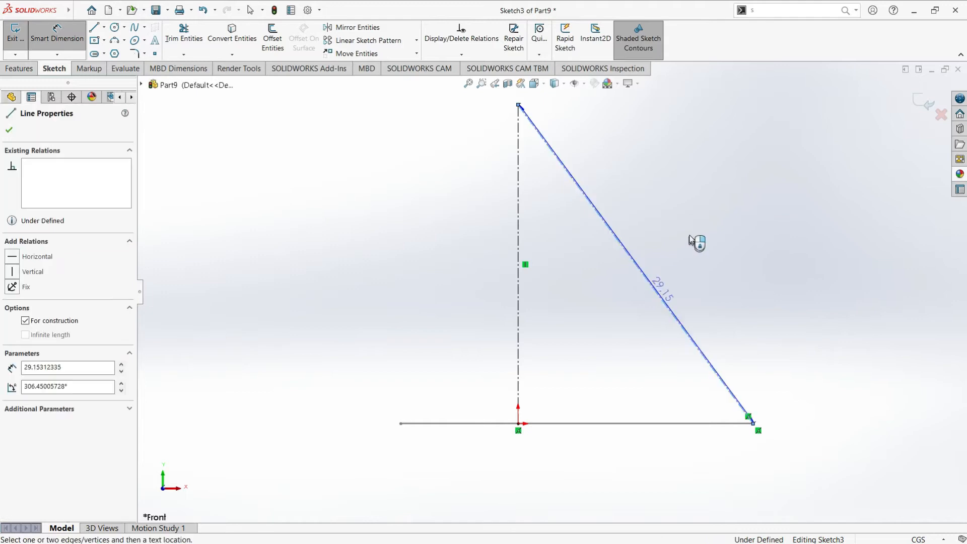
pyautogui.click(689, 238)
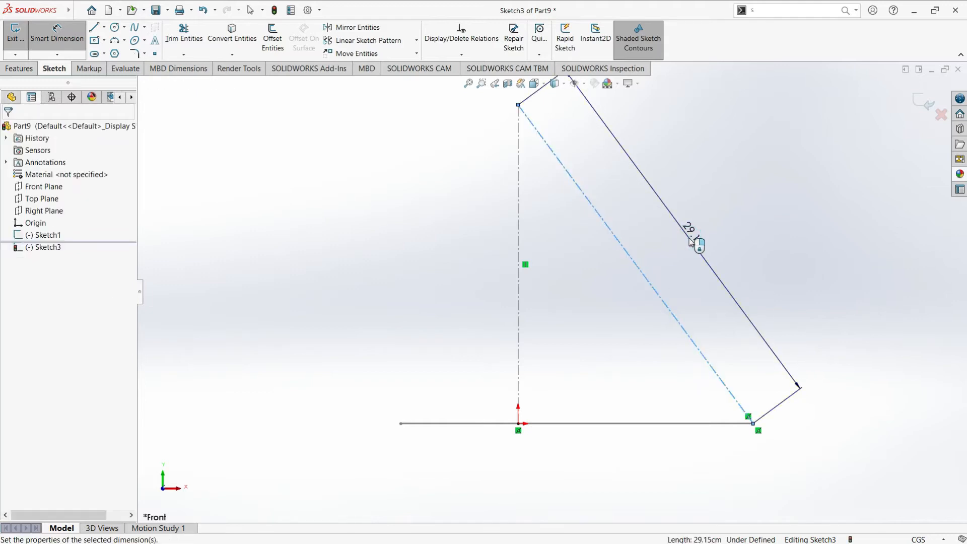
pyautogui.write('30')
pyautogui.press('Return')
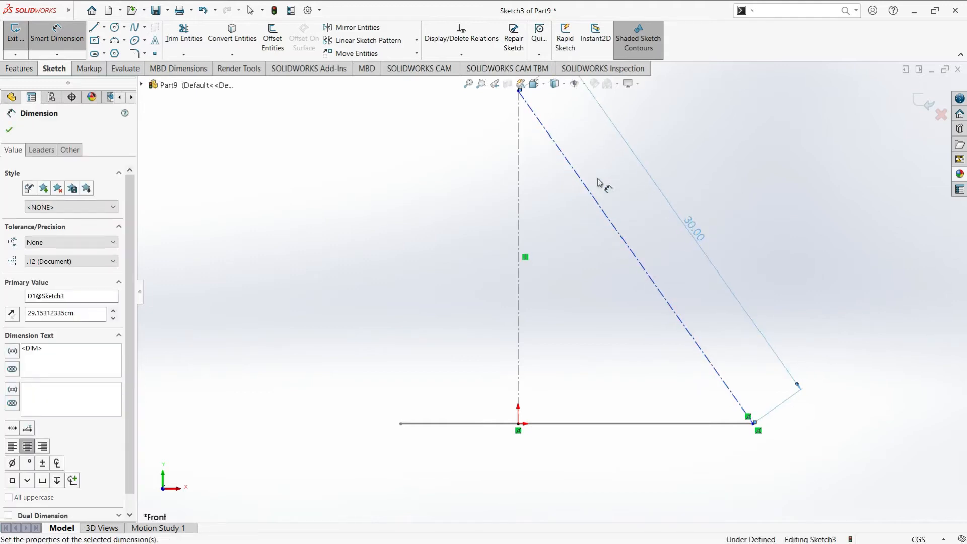
pyautogui.click(11, 132)
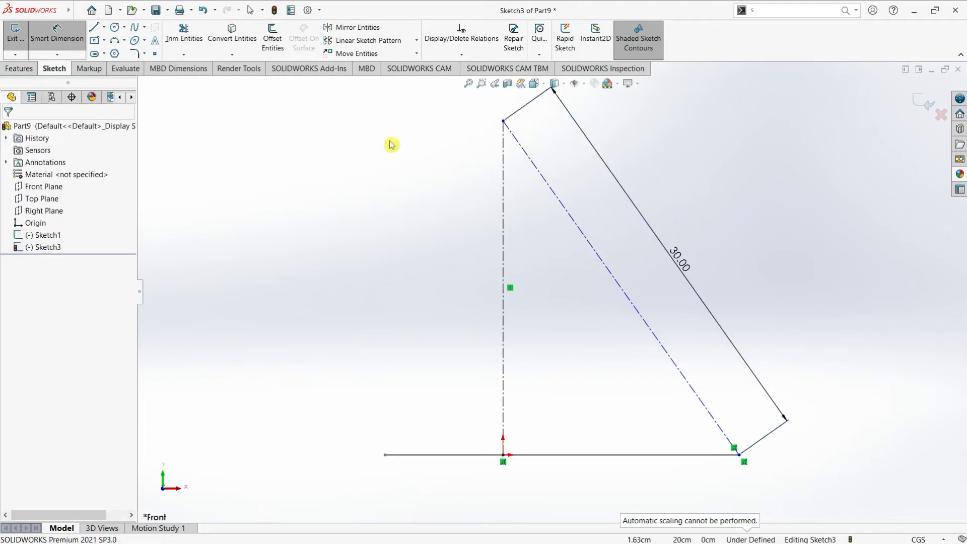
# Place a sketch point at the upper end where the two centerlines meet.
pyautogui.click(155, 53)
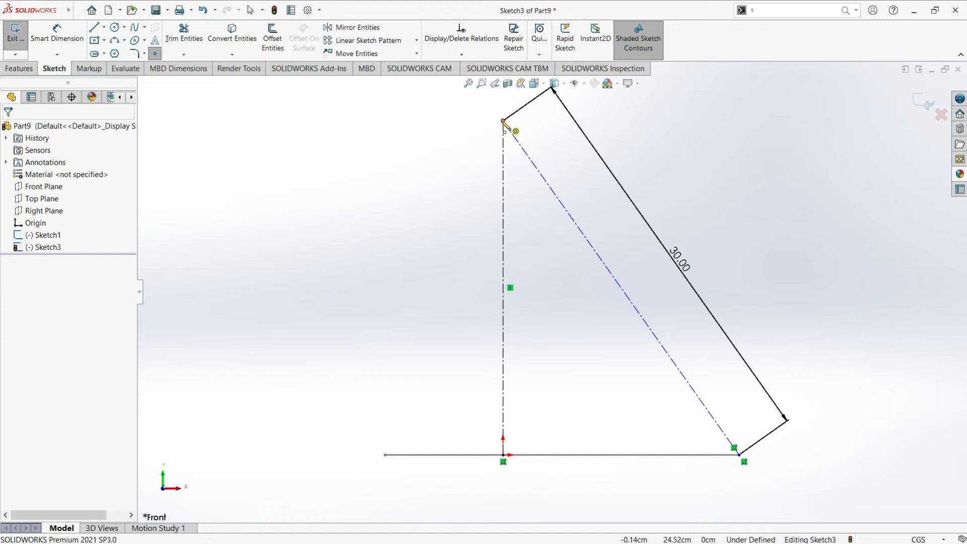
pyautogui.click(503, 122)
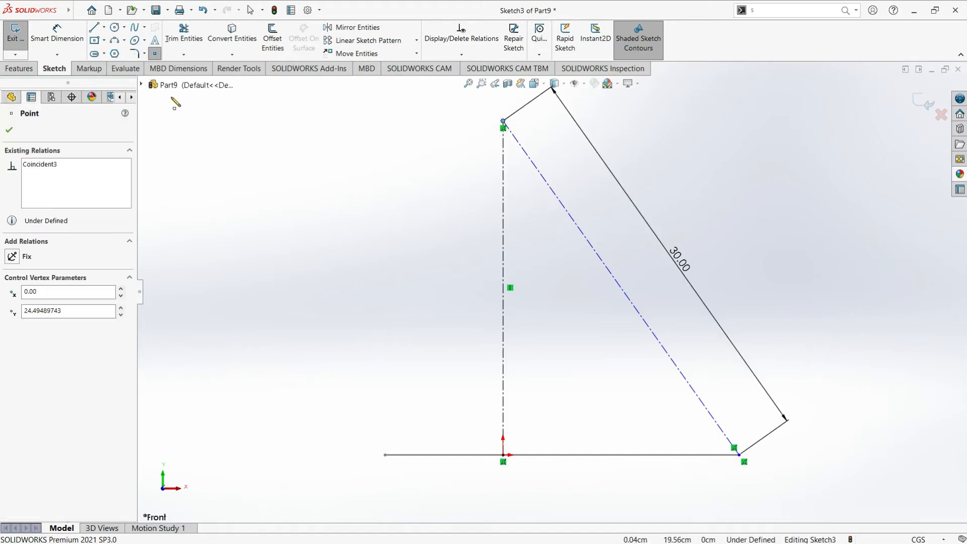
pyautogui.click(11, 132)
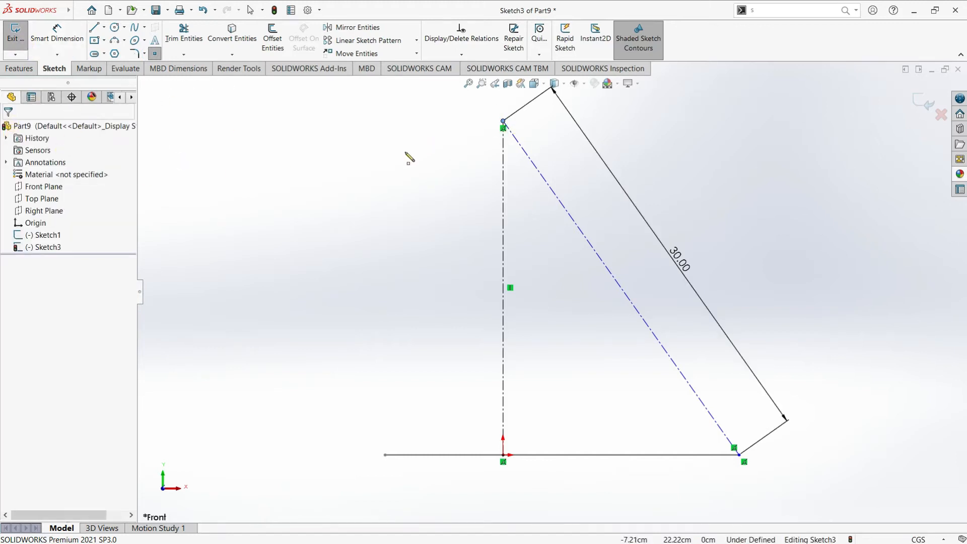
# Trim away the vertical centerline, finish the sketch and show the model in isometric view.
pyautogui.click(184, 35)
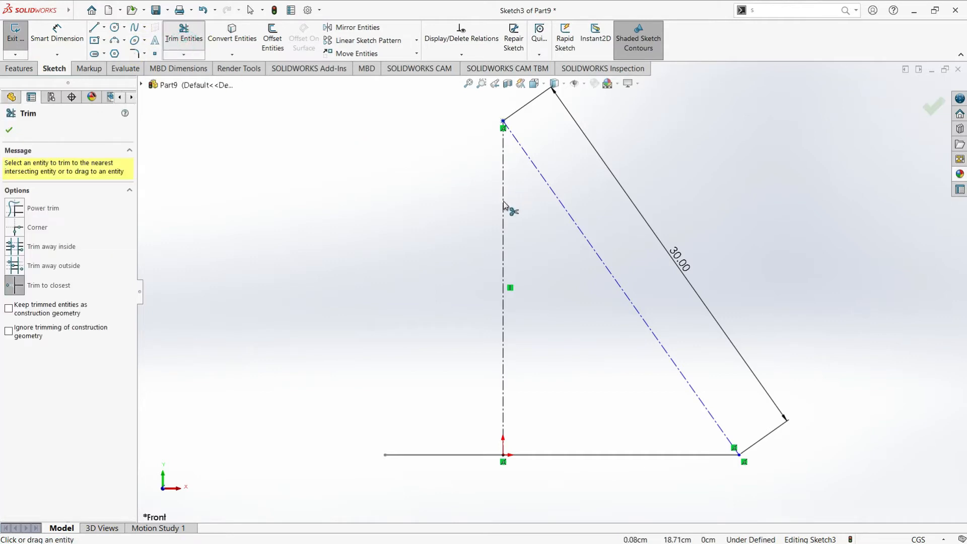
pyautogui.click(504, 217)
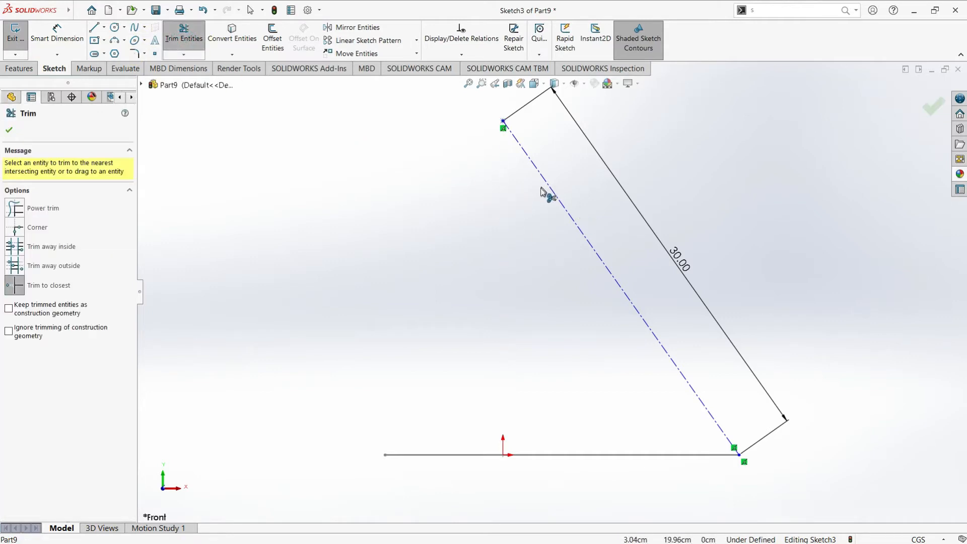
pyautogui.click(11, 130)
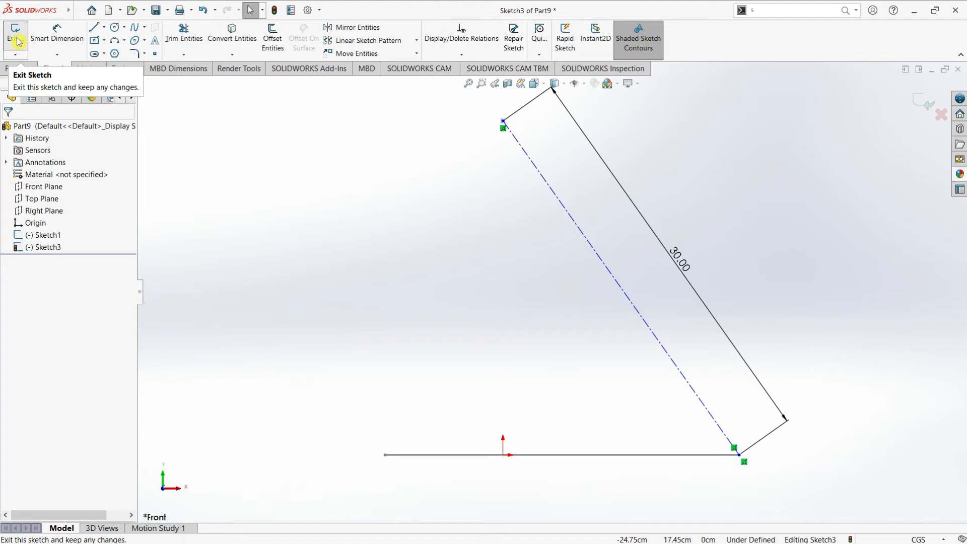
pyautogui.click(18, 42)
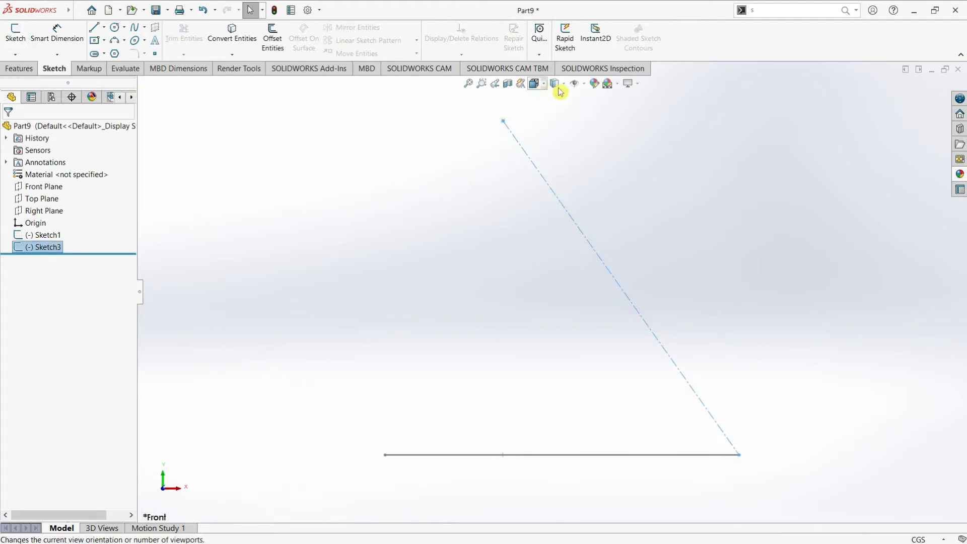
pyautogui.click(536, 85)
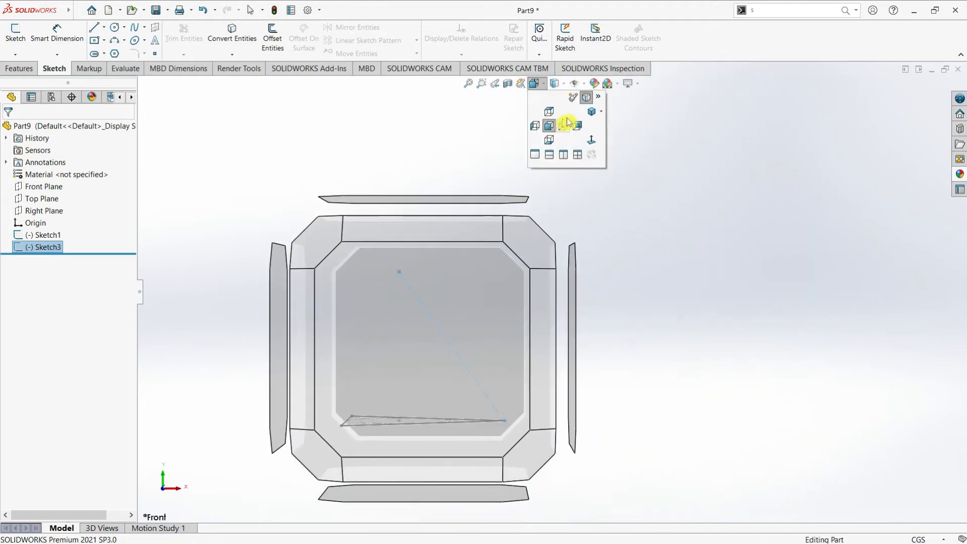
pyautogui.click(590, 114)
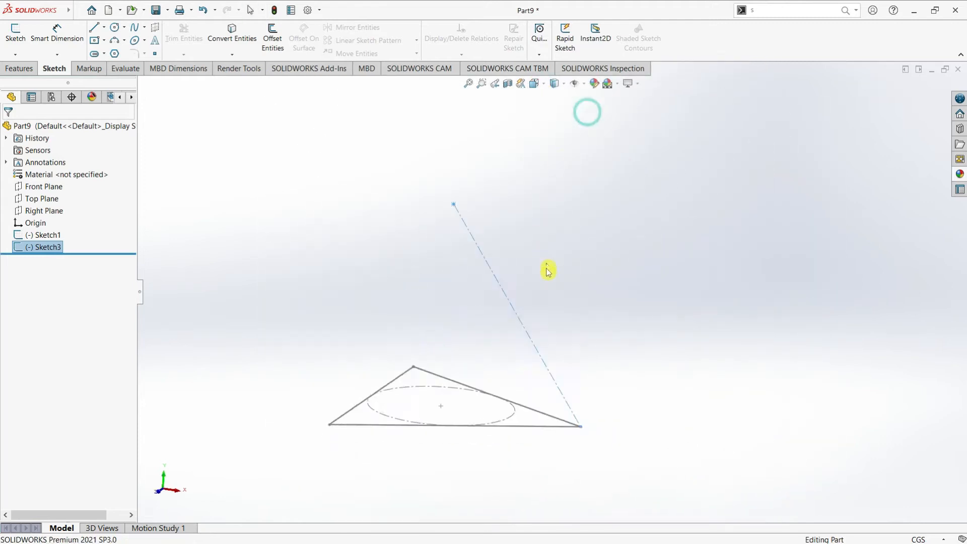
# Loft a solid pyramid from the base triangle sketch to the apex point.
pyautogui.click(299, 231)
pyautogui.moveTo(575, 319)
pyautogui.mouseDown(button='middle')
pyautogui.moveTo(591, 244)
pyautogui.moveTo(587, 309)
pyautogui.mouseUp(button='middle')
pyautogui.click(19, 69)
pyautogui.click(104, 42)
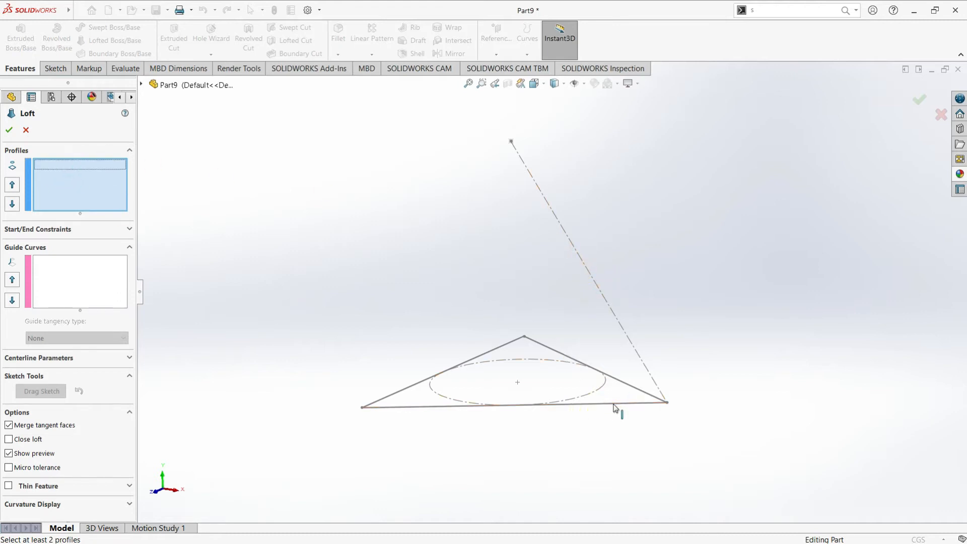
pyautogui.click(508, 145)
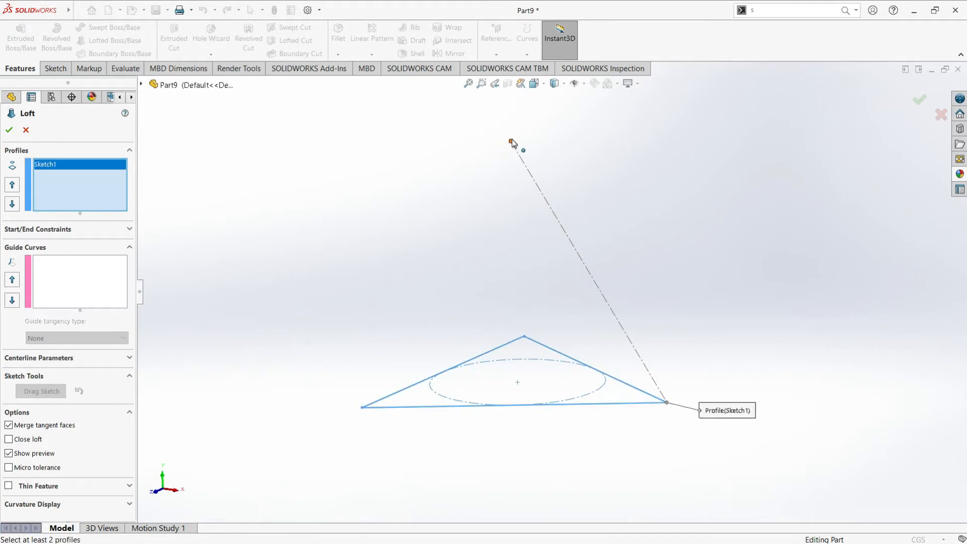
pyautogui.click(511, 142)
pyautogui.moveTo(396, 409); pyautogui.dragTo(471, 406, button='middle')
pyautogui.click(10, 132)
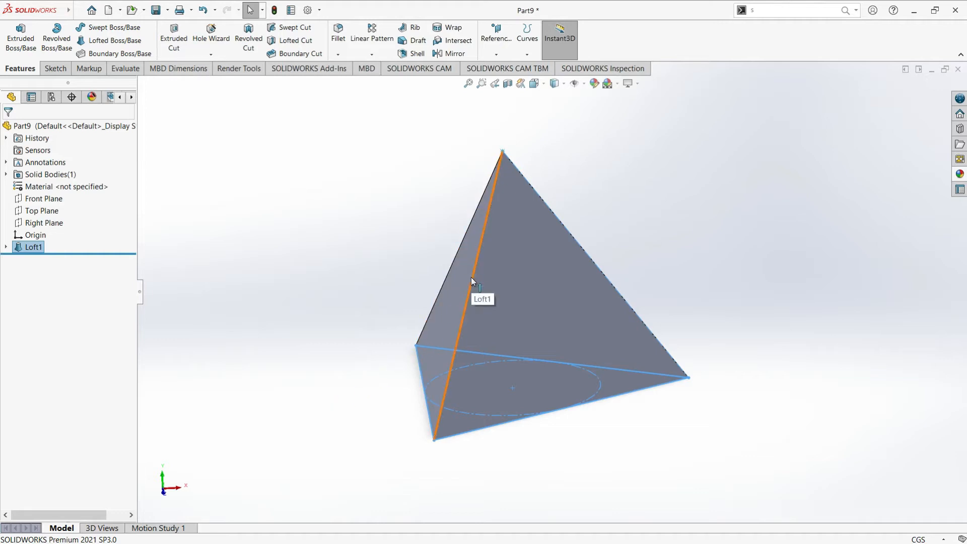
pyautogui.click(339, 214)
pyautogui.moveTo(512, 280); pyautogui.dragTo(500, 388, button='middle')
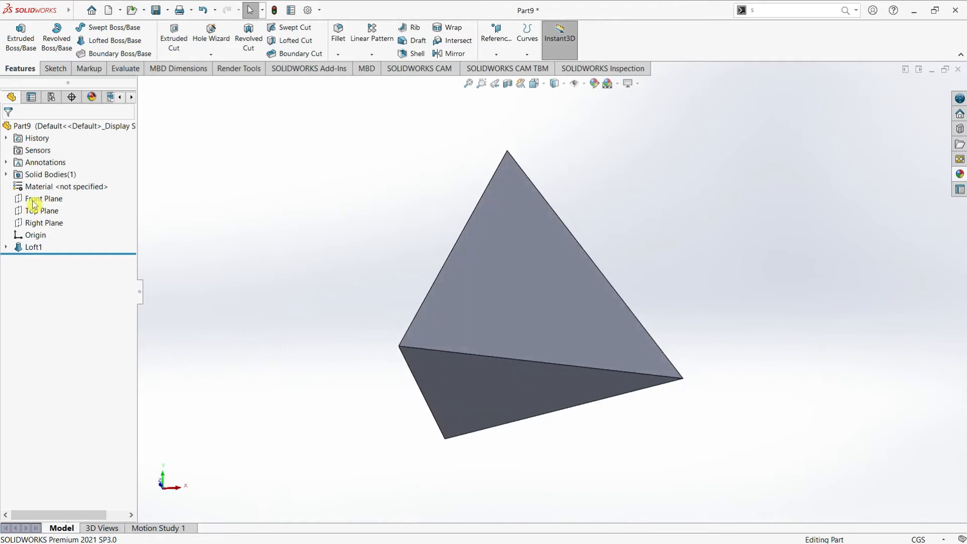
# Start a sketch on the Top Plane and show the base triangle's sketch, Sketch1, under the loft.
pyautogui.click(59, 211)
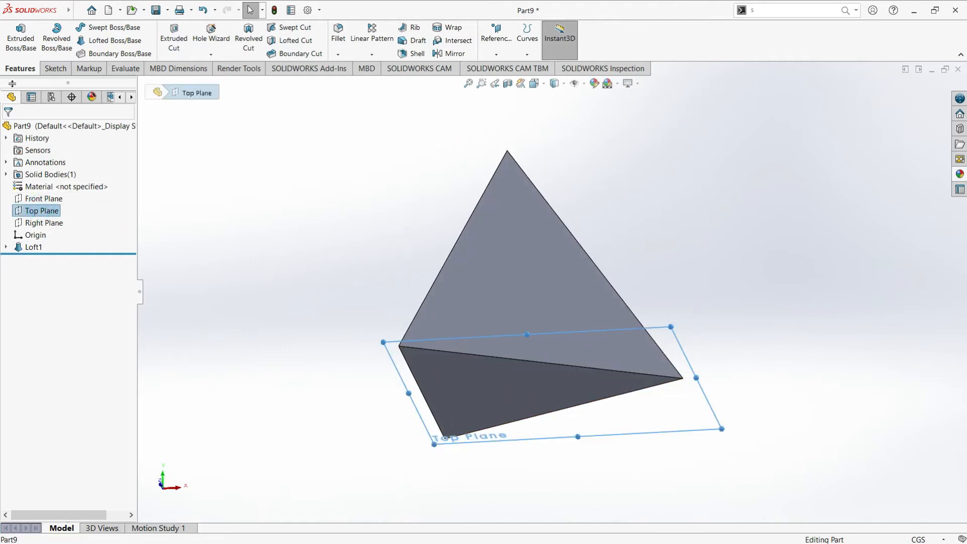
pyautogui.click(55, 68)
pyautogui.click(19, 36)
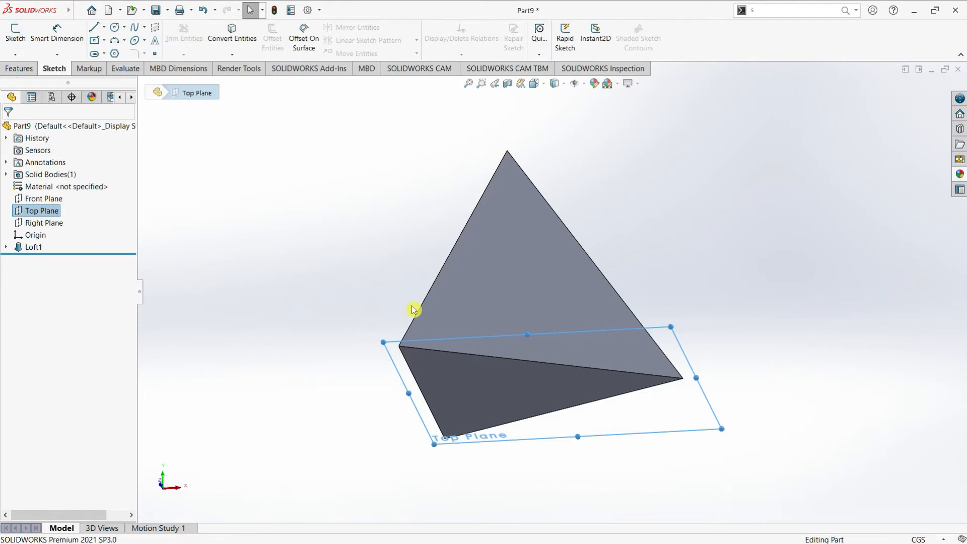
pyautogui.click(16, 34)
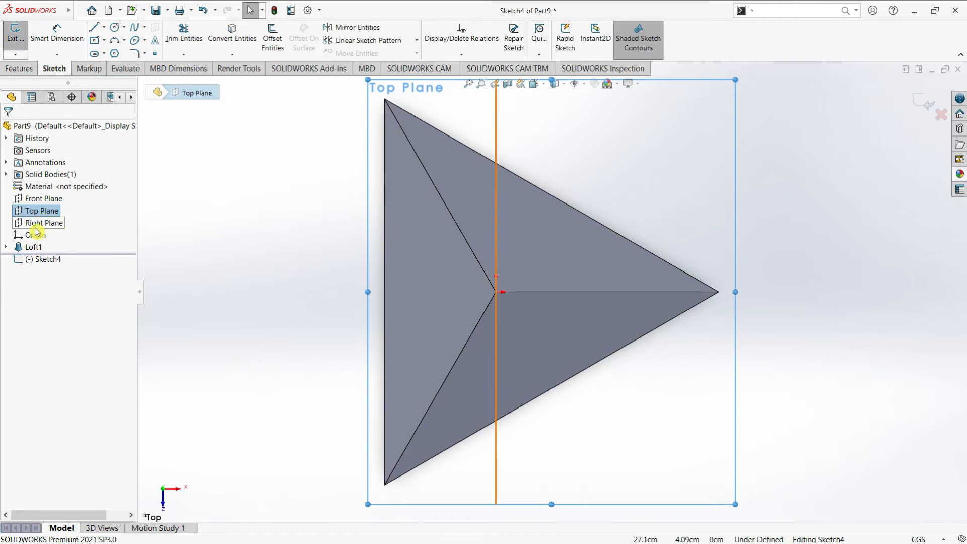
pyautogui.click(6, 247)
pyautogui.click(48, 259)
pyautogui.rightClick(49, 261)
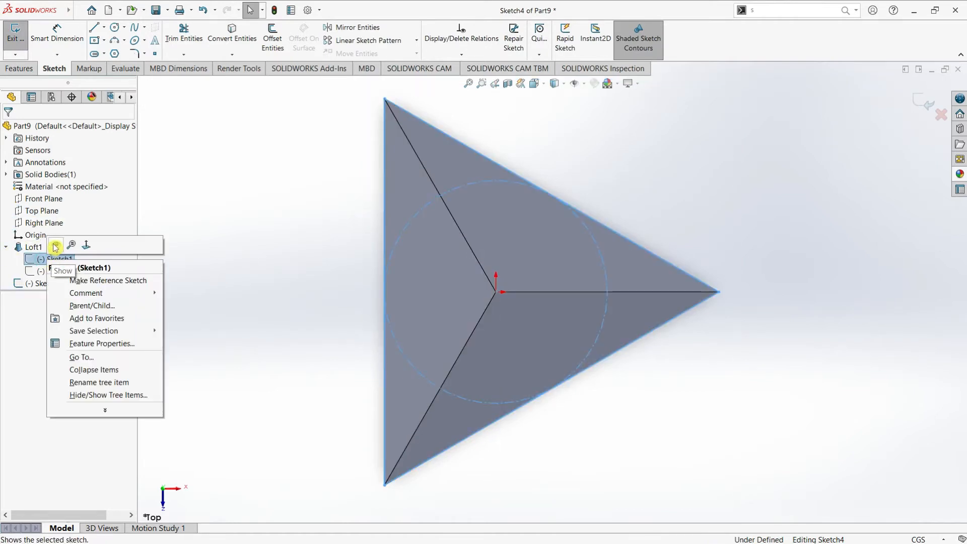
pyautogui.click(56, 246)
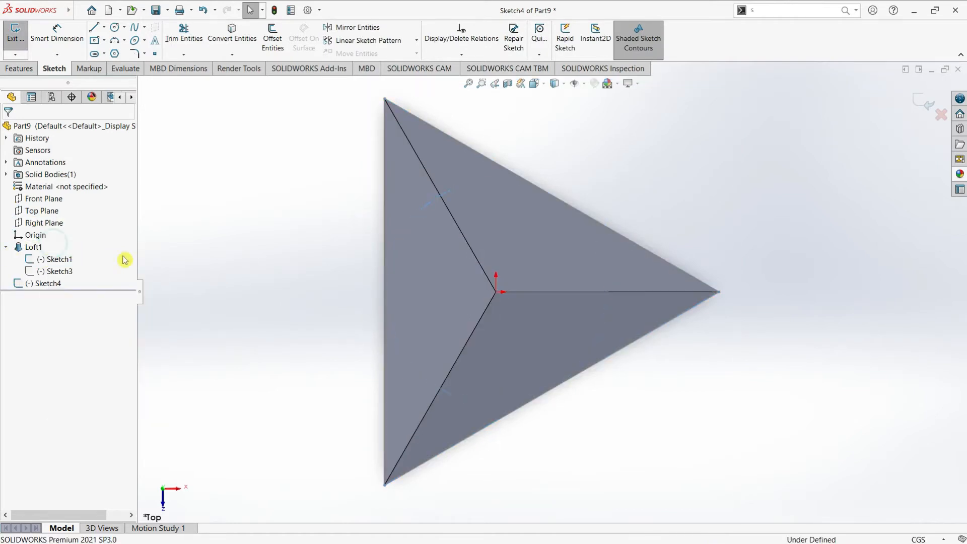
# Offset the base triangle's edges inward by 1 cm with Reverse enabled and finish the sketch.
pyautogui.click(273, 44)
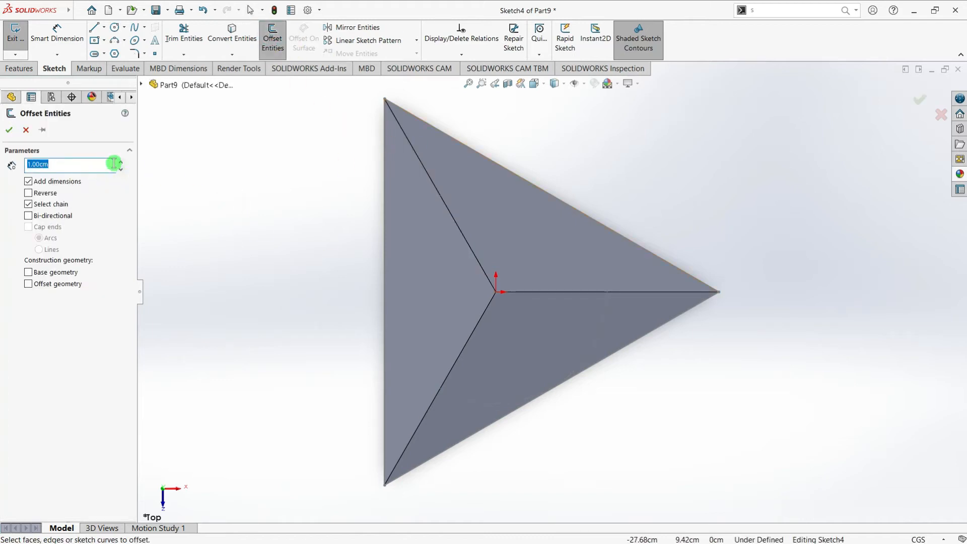
pyautogui.click(437, 130)
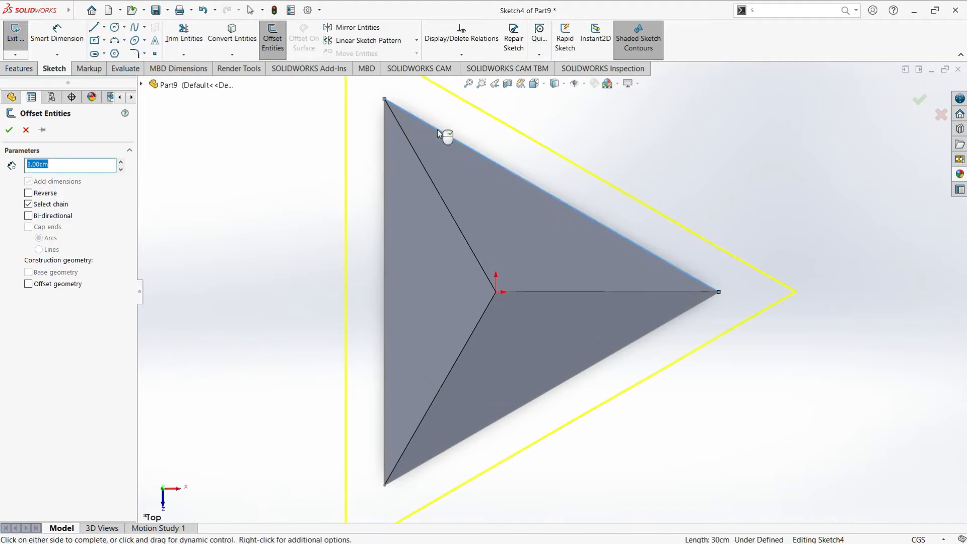
pyautogui.click(28, 193)
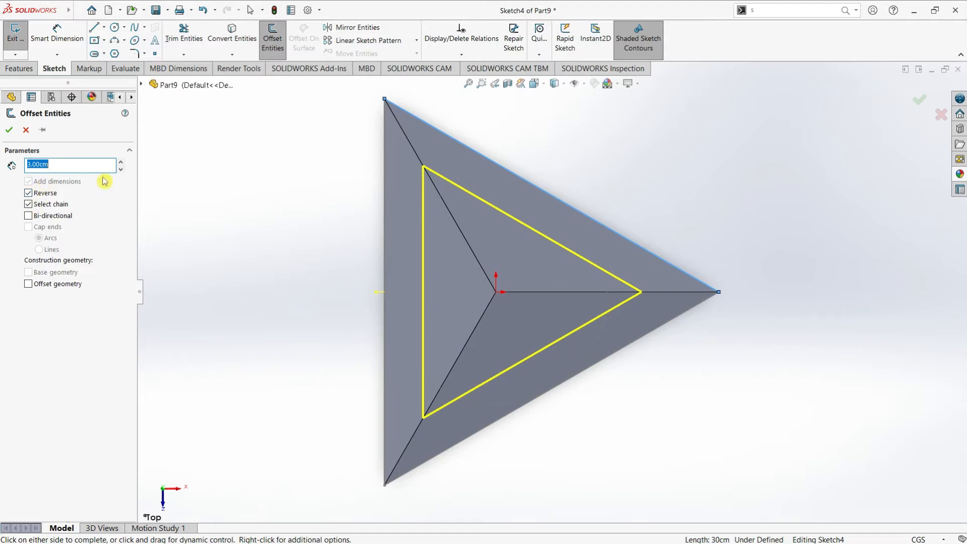
pyautogui.doubleClick(121, 169)
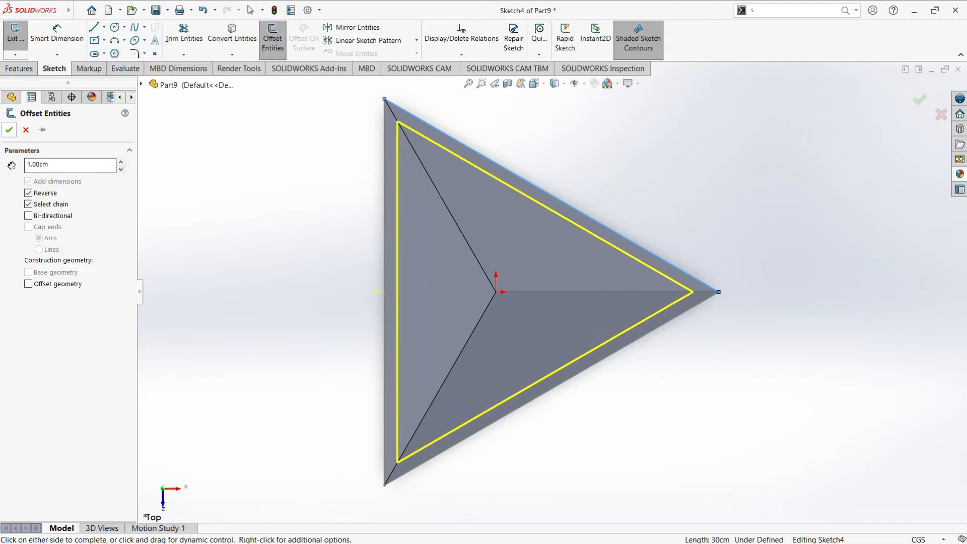
pyautogui.click(10, 132)
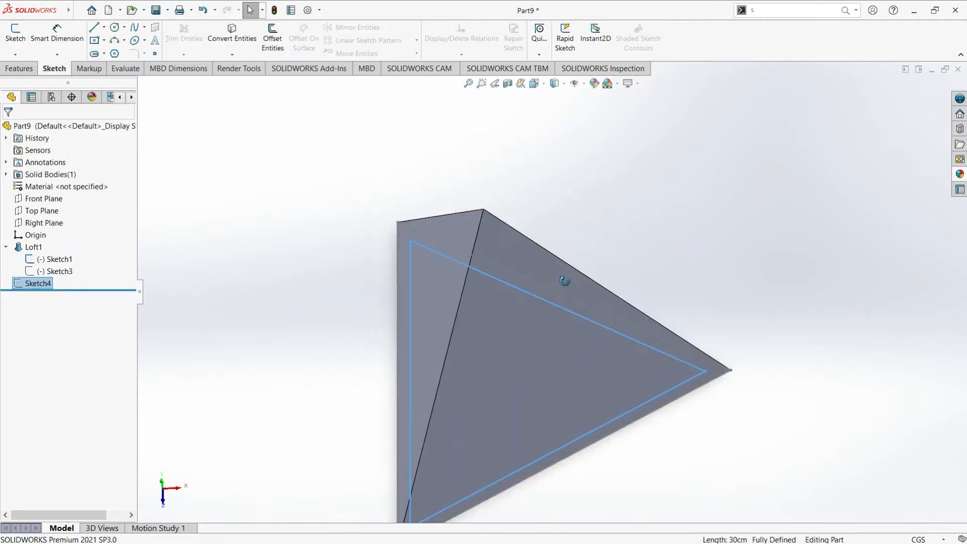
# Hide the original base triangle sketch, Sketch1, so only the inner offset triangle is shown.
pyautogui.moveTo(577, 417)
pyautogui.mouseDown(button='middle')
pyautogui.moveTo(604, 320)
pyautogui.moveTo(624, 387)
pyautogui.moveTo(649, 348)
pyautogui.moveTo(602, 410)
pyautogui.mouseUp(button='middle')
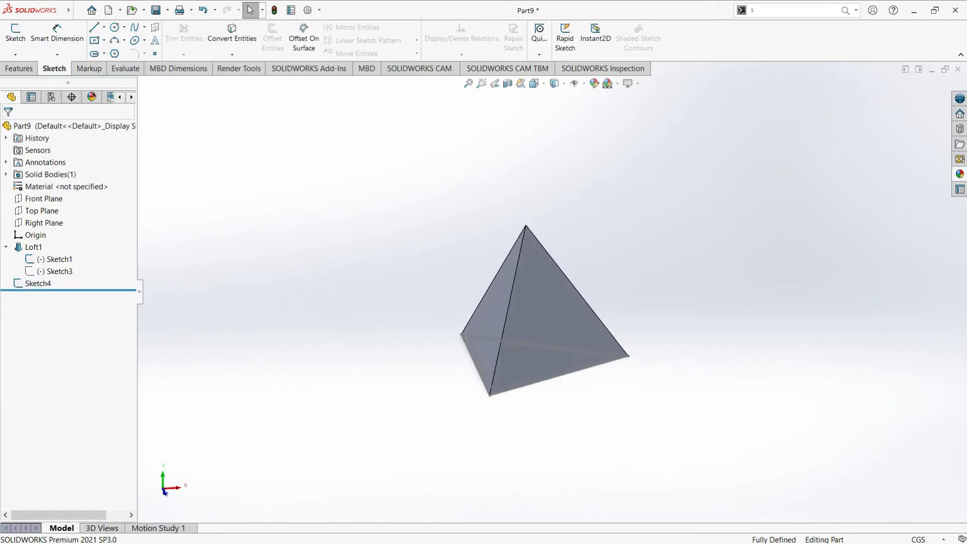
pyautogui.click(46, 260)
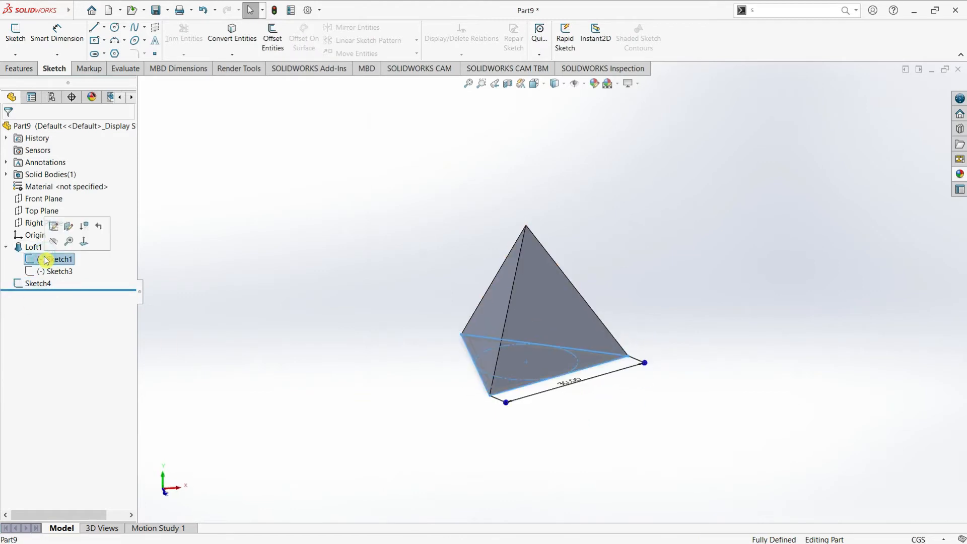
pyautogui.click(54, 245)
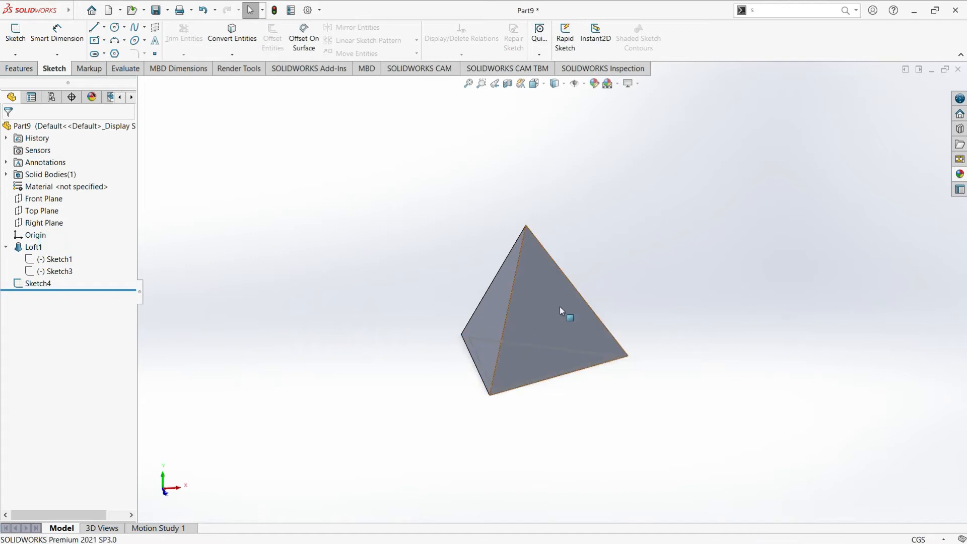
pyautogui.moveTo(544, 414)
pyautogui.mouseDown(button='middle')
pyautogui.moveTo(529, 358)
pyautogui.moveTo(513, 343)
pyautogui.mouseUp(button='middle')
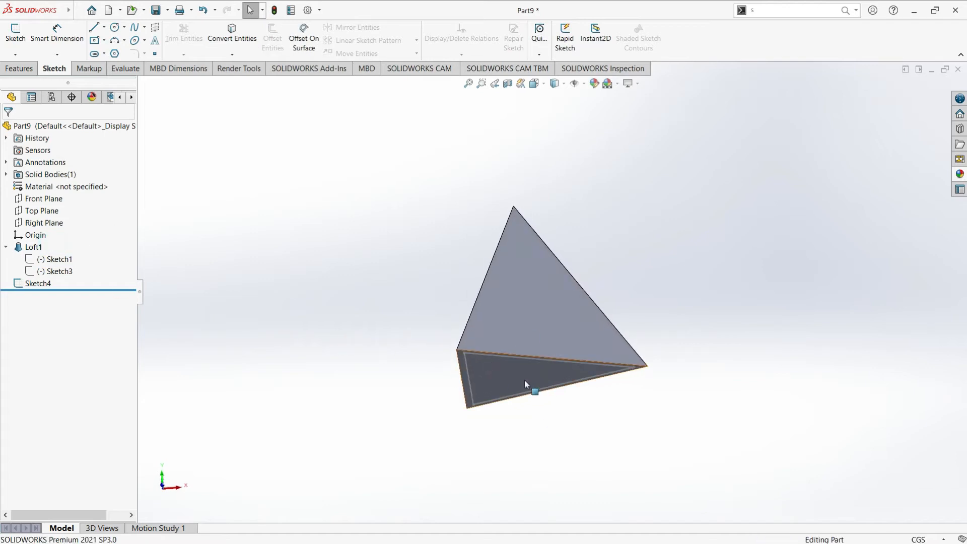
pyautogui.scroll(-2, 529, 388)
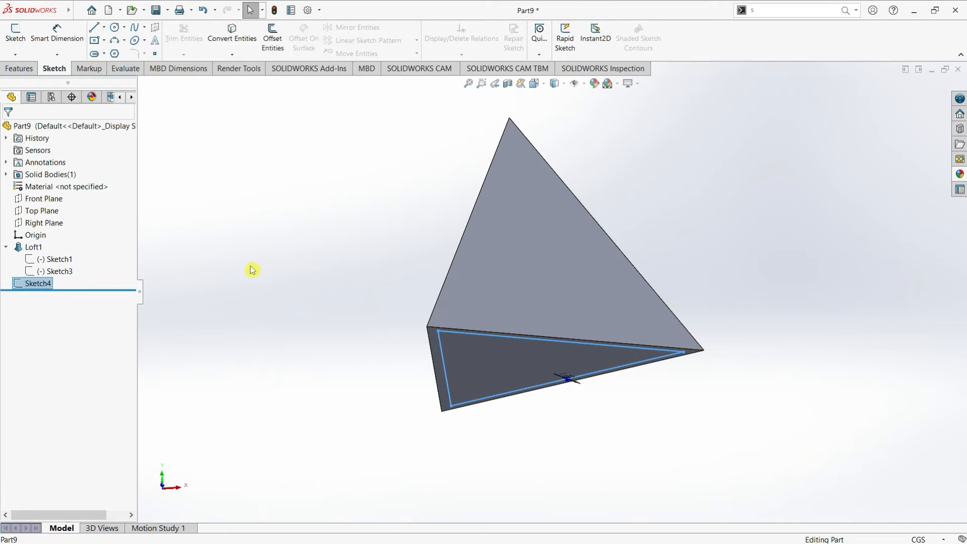
pyautogui.moveTo(311, 328)
pyautogui.mouseDown(button='middle')
pyautogui.moveTo(367, 377)
pyautogui.moveTo(545, 309)
pyautogui.moveTo(427, 373)
pyautogui.mouseUp(button='middle')
# Start a new sketch on the Front Plane.
pyautogui.click(45, 223)
pyautogui.moveTo(352, 272); pyautogui.dragTo(455, 271, button='middle')
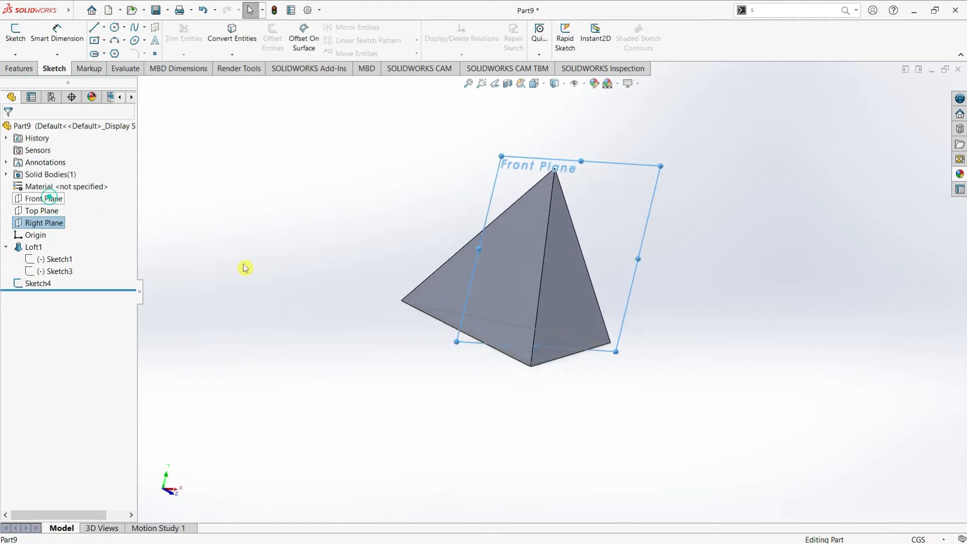
pyautogui.click(44, 198)
pyautogui.moveTo(433, 328); pyautogui.dragTo(467, 341, button='middle')
pyautogui.click(97, 193)
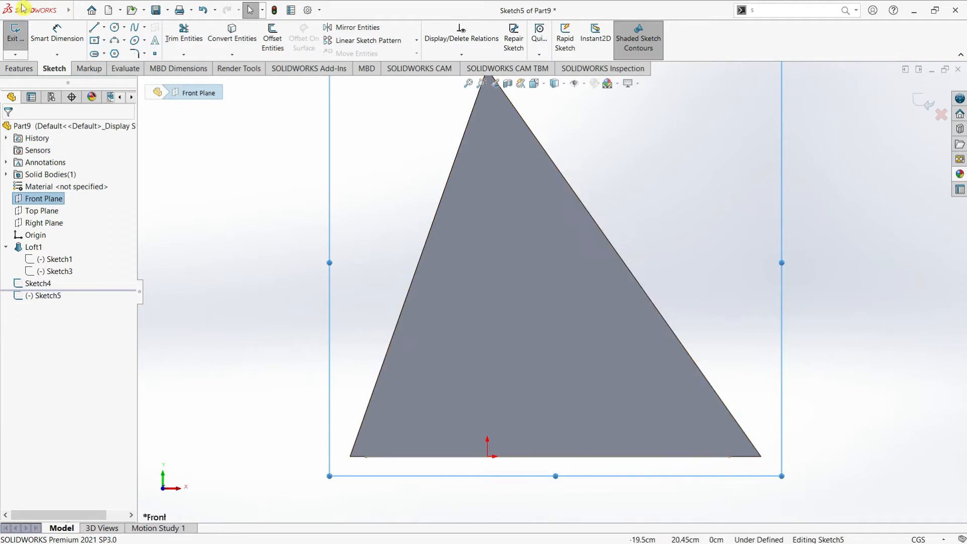
# Draw a vertical centerline of infinite length through the origin.
pyautogui.click(103, 28)
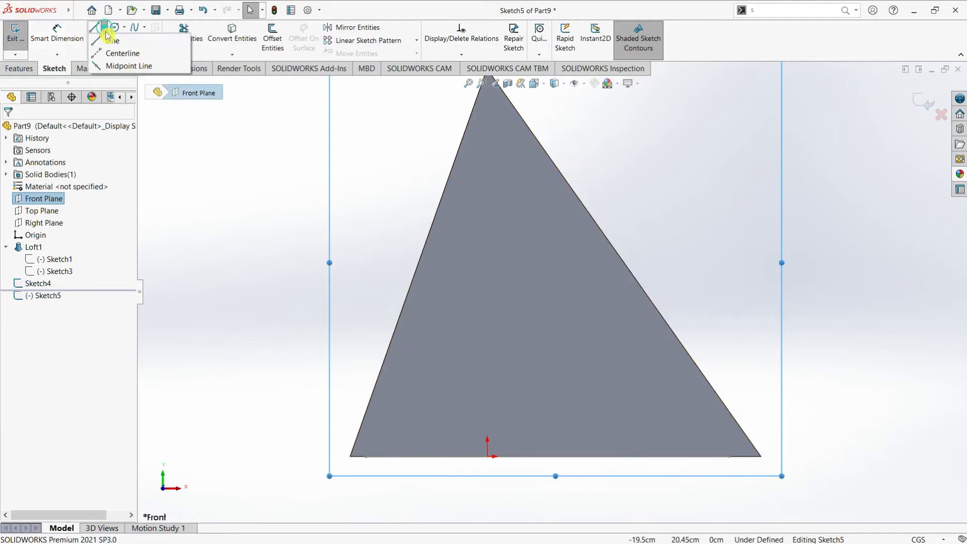
pyautogui.click(123, 51)
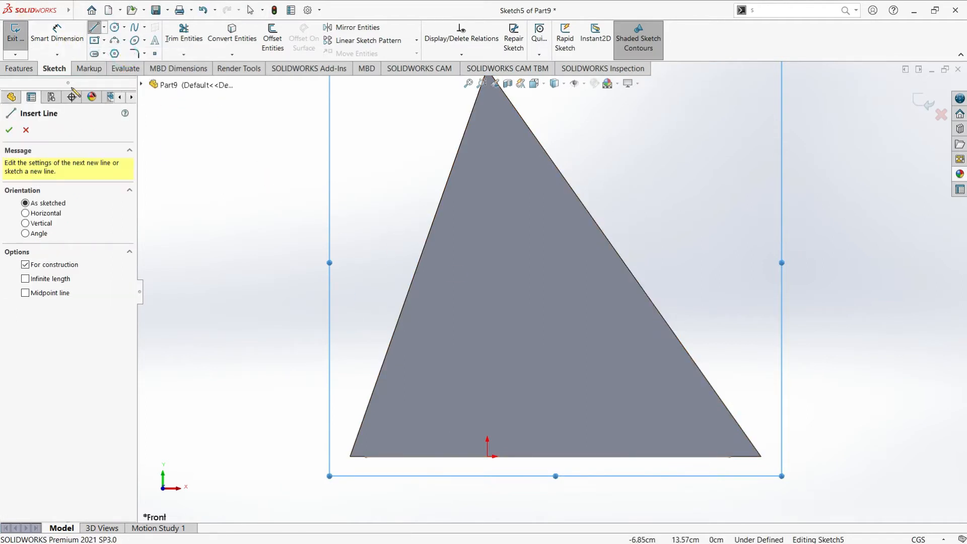
pyautogui.click(25, 225)
pyautogui.click(25, 278)
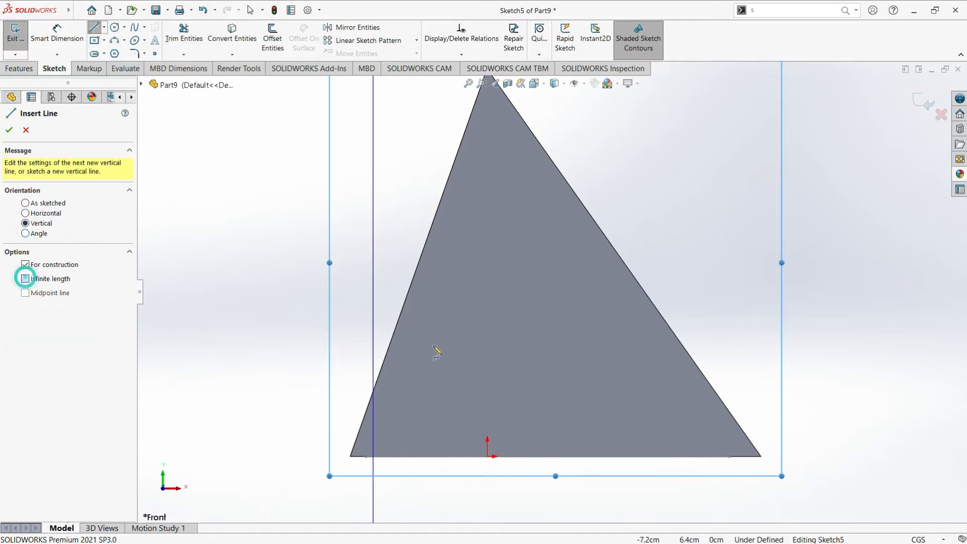
pyautogui.click(488, 458)
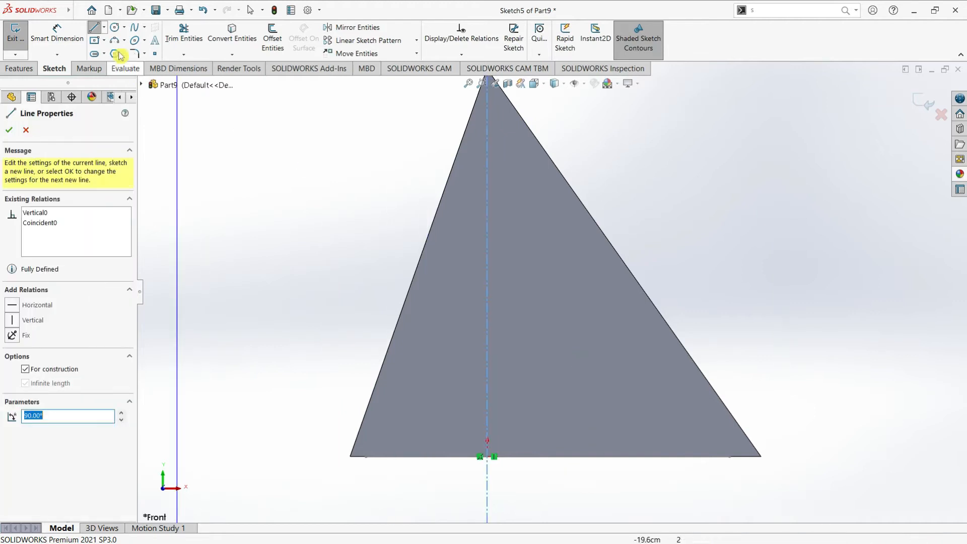
# Draw a sloping centerline about 22.53 cm long from the inner offset triangle's vertex to the vertical centerline.
pyautogui.click(99, 32)
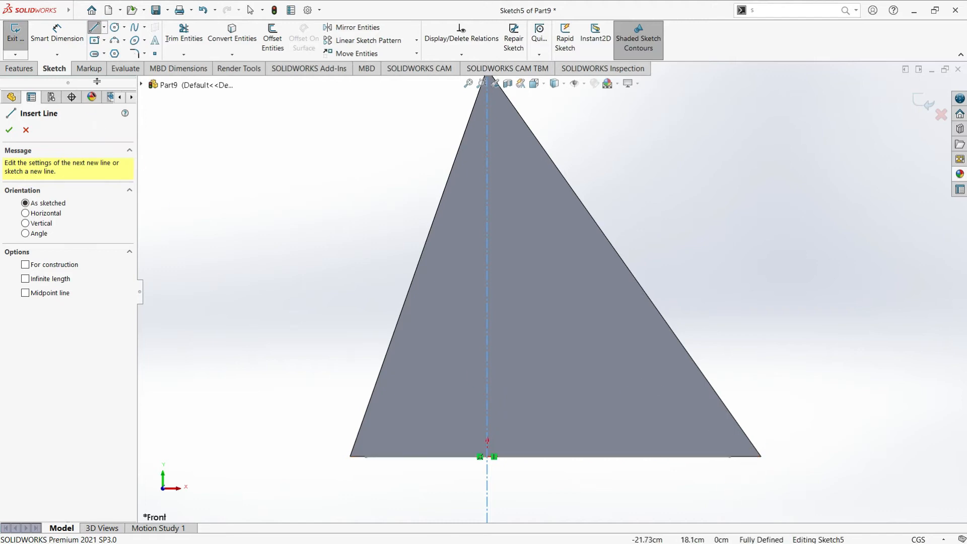
pyautogui.click(104, 28)
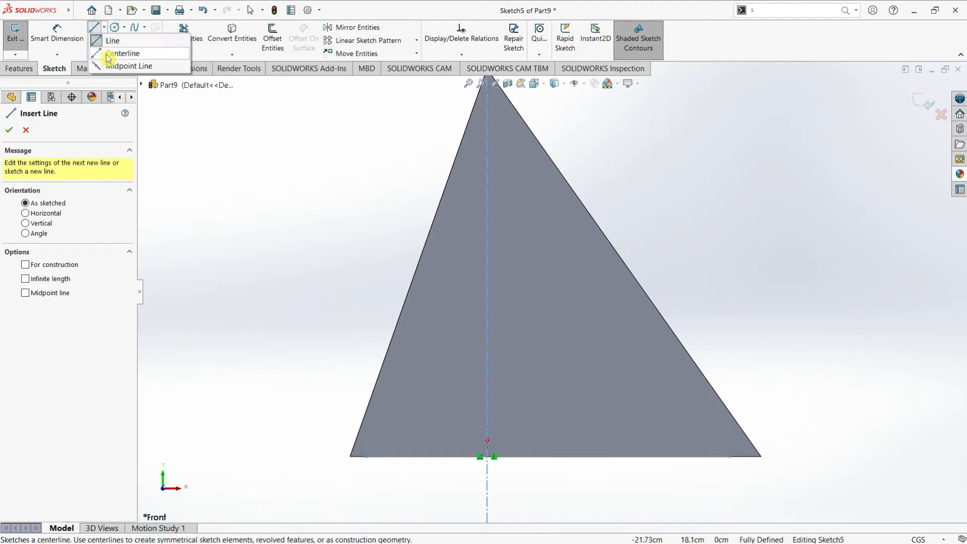
pyautogui.click(119, 52)
pyautogui.moveTo(633, 421)
pyautogui.mouseDown(button='middle')
pyautogui.moveTo(628, 452)
pyautogui.moveTo(645, 450)
pyautogui.mouseUp(button='middle')
pyautogui.scroll(-2, 725, 471)
pyautogui.scroll(2, 661, 449)
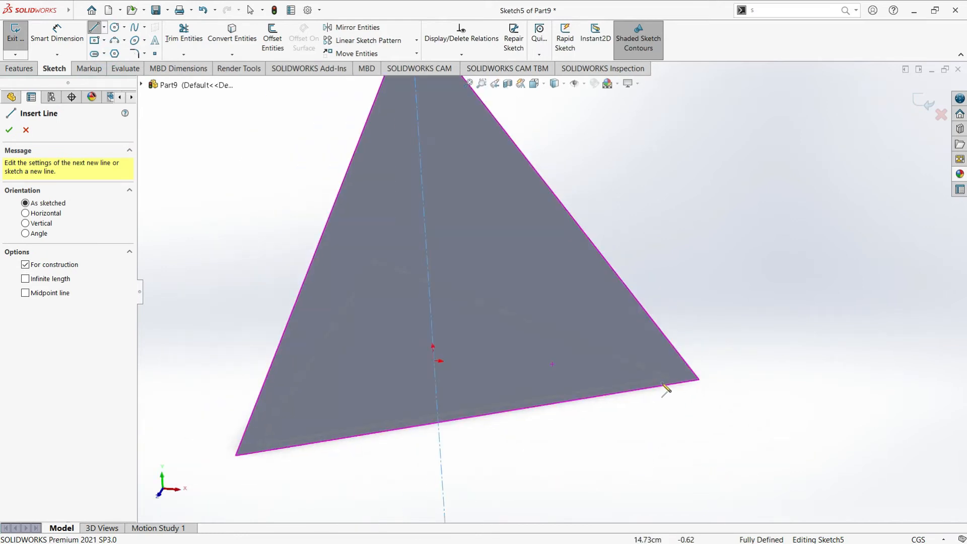
pyautogui.click(669, 378)
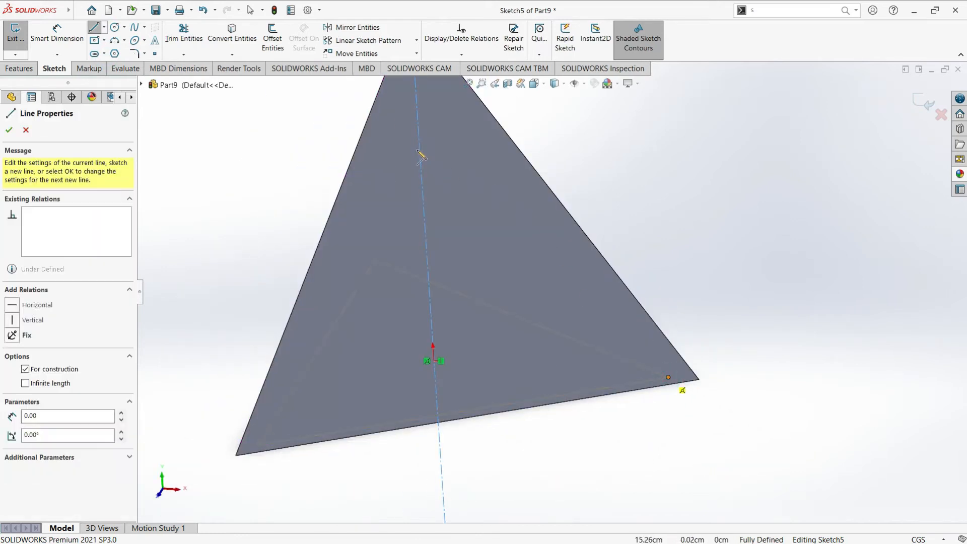
pyautogui.click(418, 124)
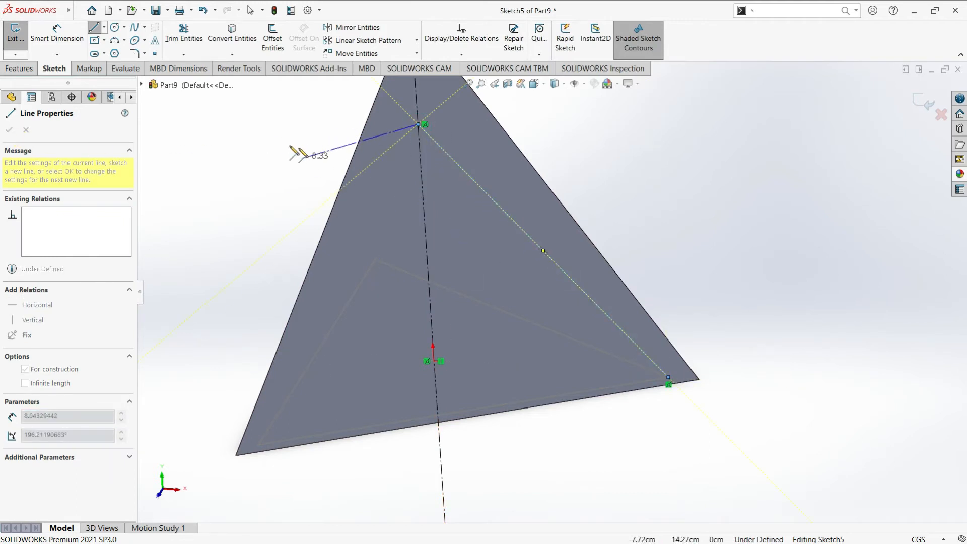
pyautogui.press('Escape')
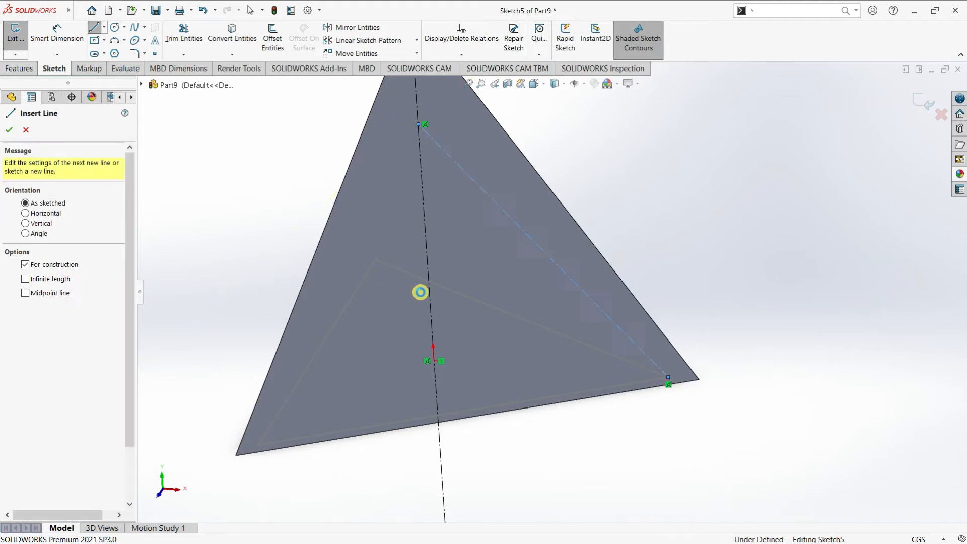
pyautogui.press('Escape')
# Make the sloping centerline parallel to the pyramid's outer sloping edge beside it.
pyautogui.rightClick(50, 299)
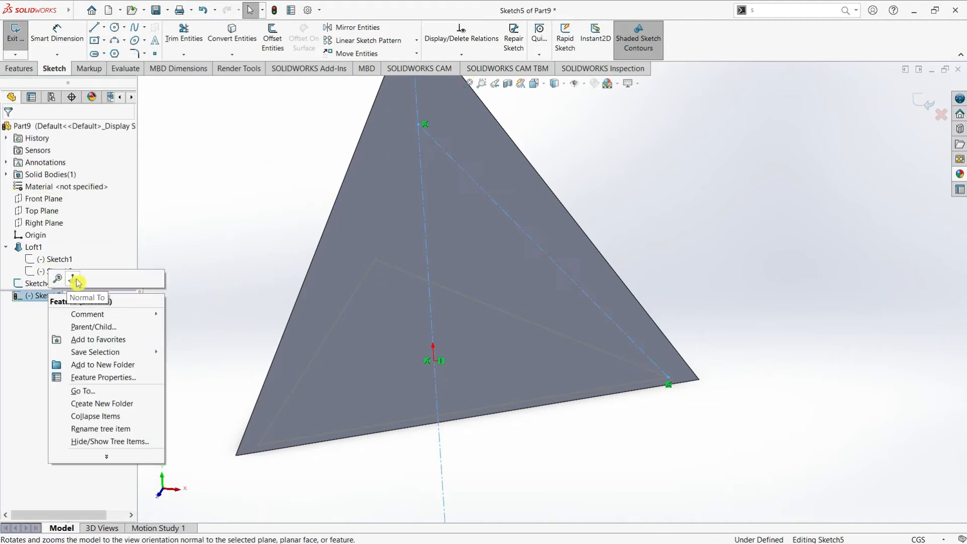
pyautogui.click(71, 277)
pyautogui.click(307, 213)
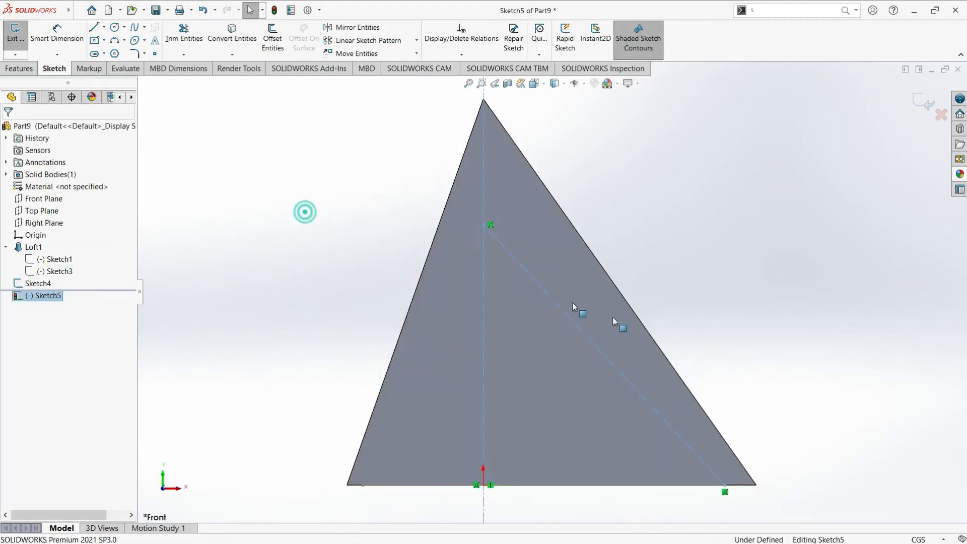
pyautogui.click(589, 339)
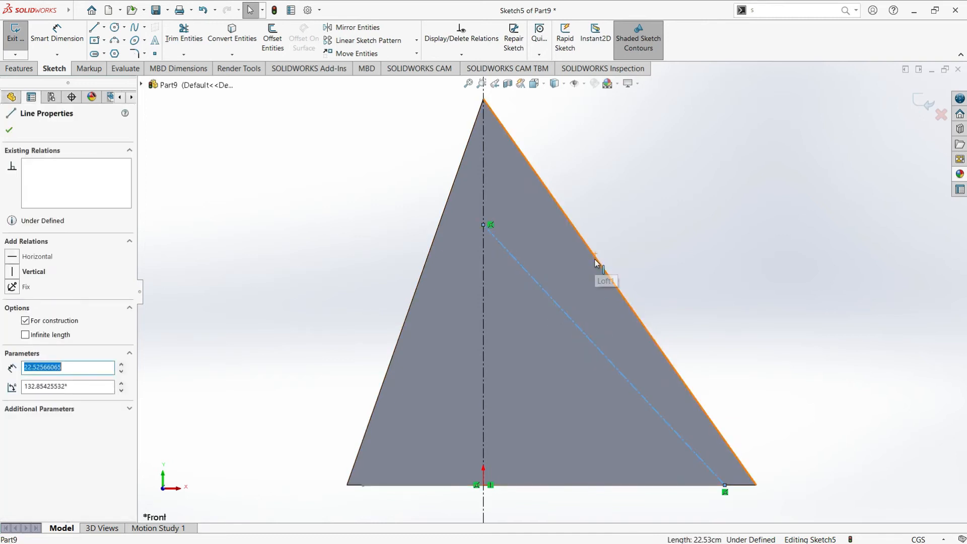
pyautogui.click(629, 301)
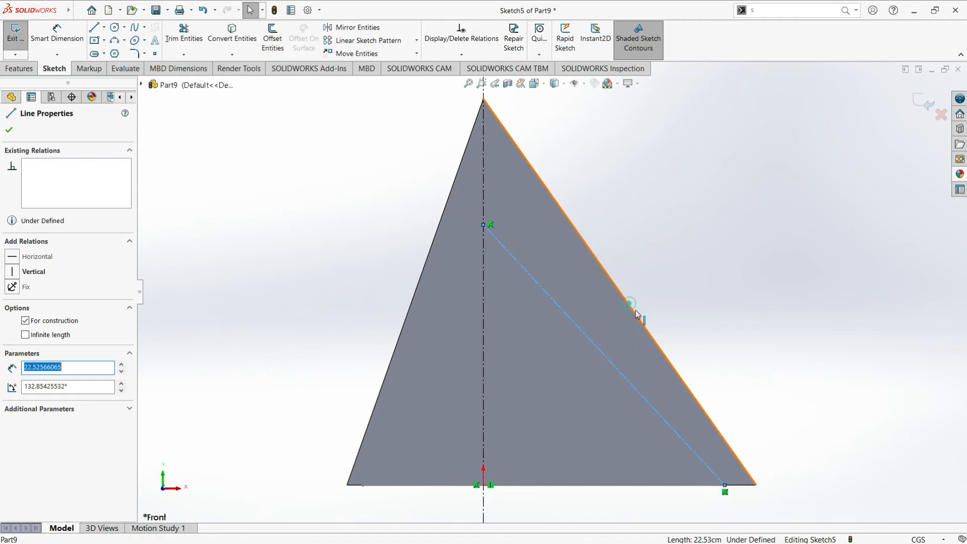
pyautogui.click(61, 355)
pyautogui.click(15, 339)
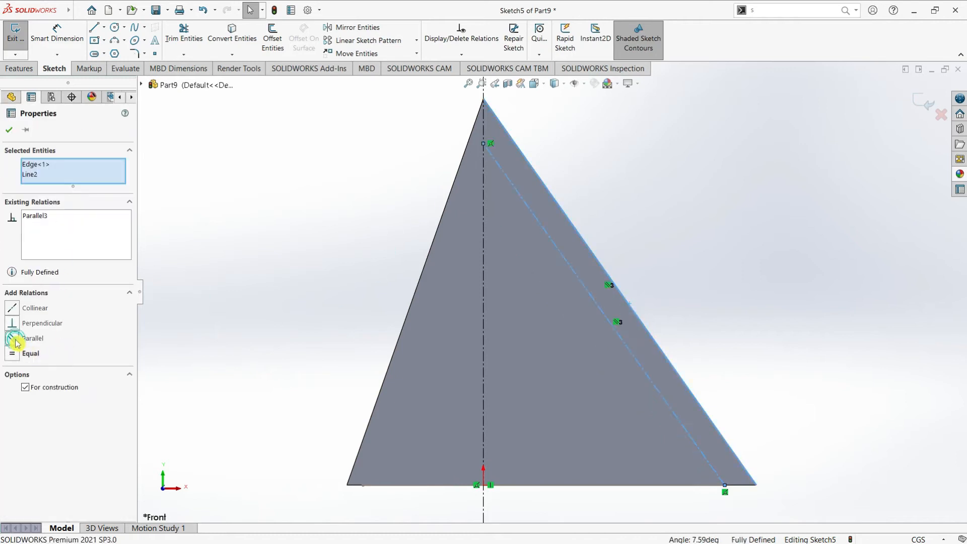
pyautogui.click(9, 131)
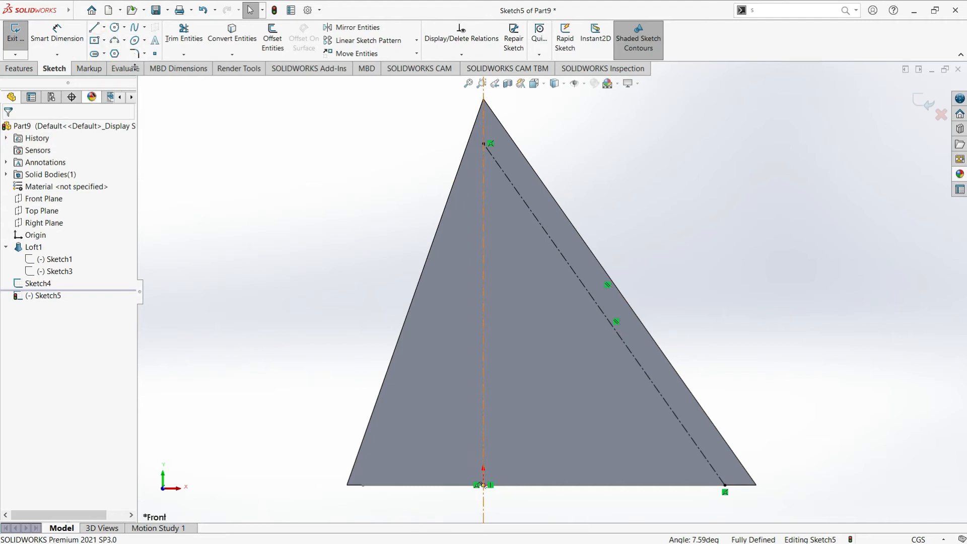
# Add a sketch point where the sloping centerline meets the vertical centerline, and finish the sketch.
pyautogui.click(155, 53)
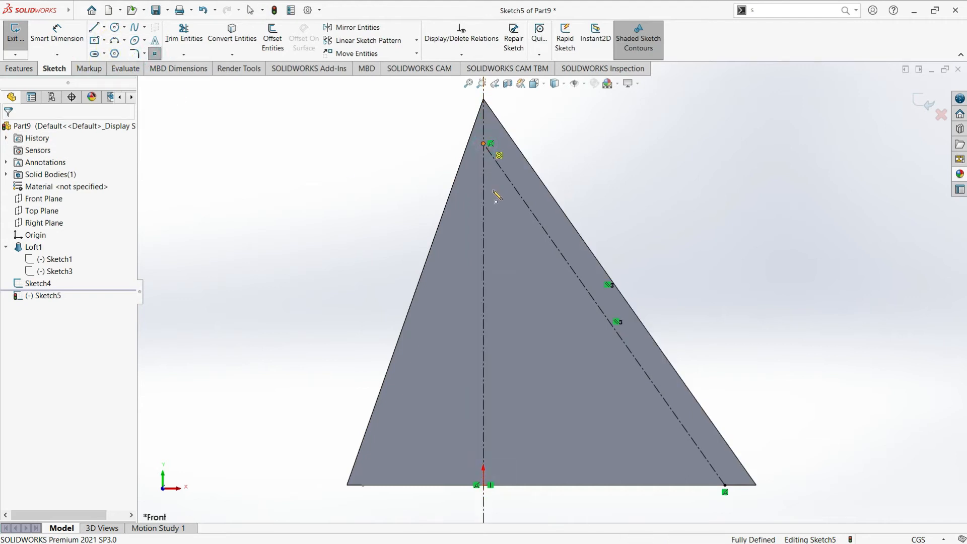
pyautogui.click(484, 144)
pyautogui.click(9, 131)
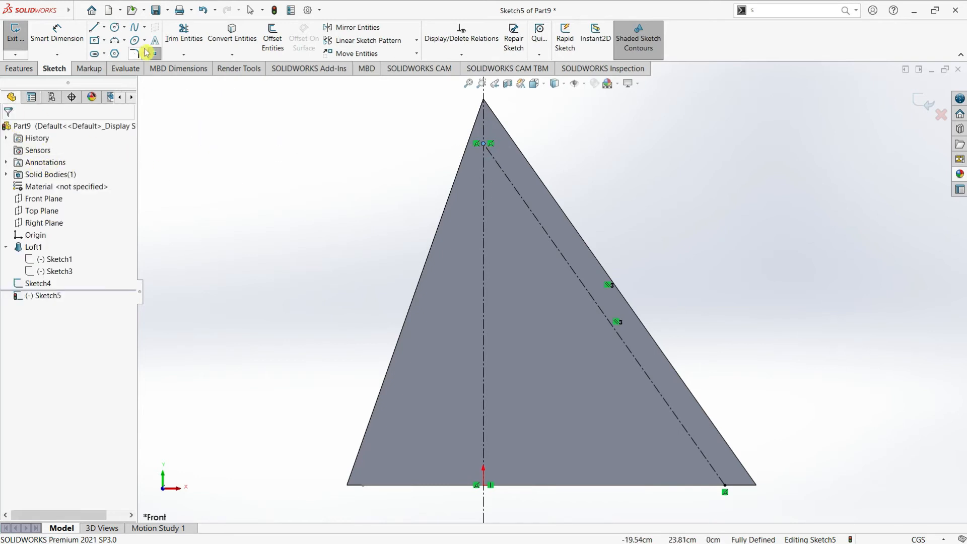
pyautogui.press('Escape')
pyautogui.scroll(2, 503, 204)
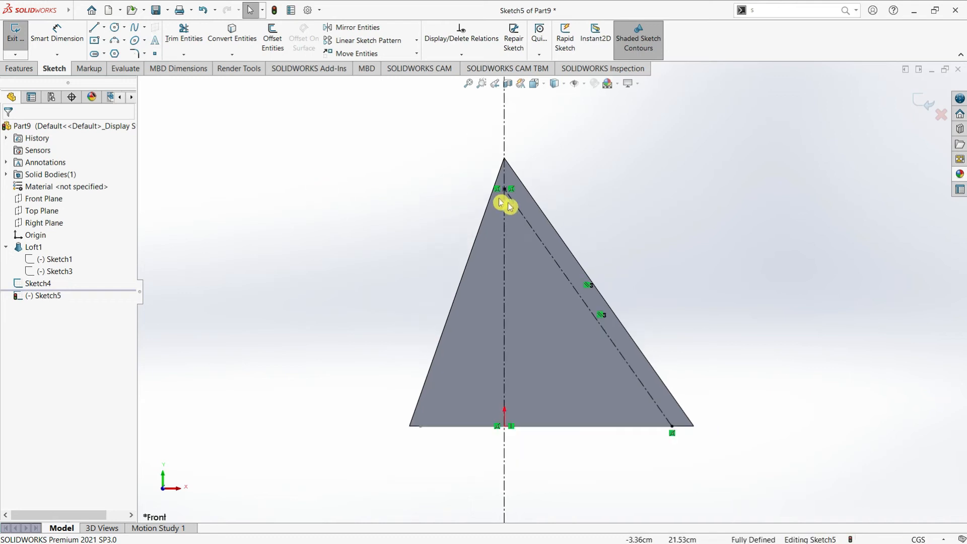
pyautogui.scroll(-4, 486, 191)
pyautogui.click(11, 43)
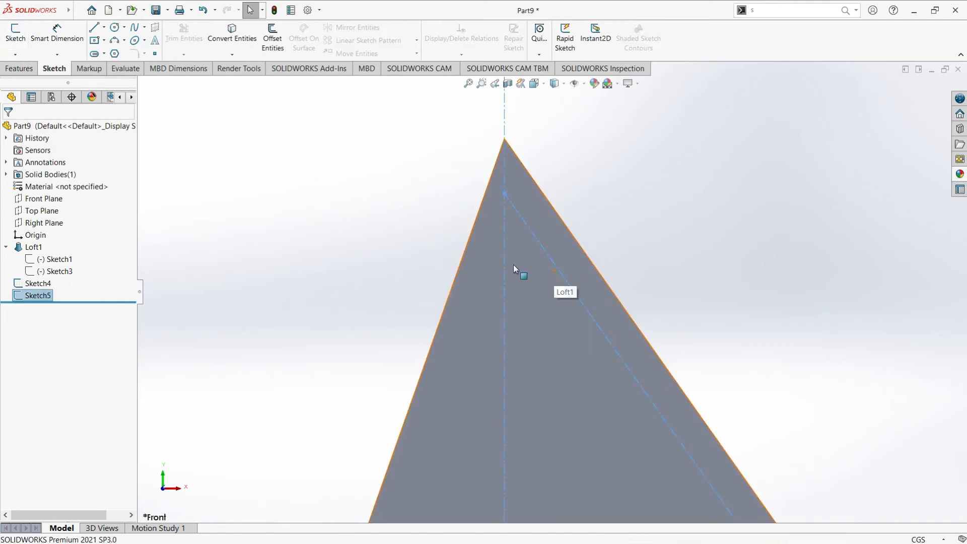
# Start a Lofted Cut with the inner offset triangle, Sketch4, as the first profile.
pyautogui.scroll(4, 510, 272)
pyautogui.moveTo(499, 301); pyautogui.dragTo(532, 409, button='middle')
pyautogui.scroll(3, 536, 416)
pyautogui.click(372, 310)
pyautogui.click(11, 70)
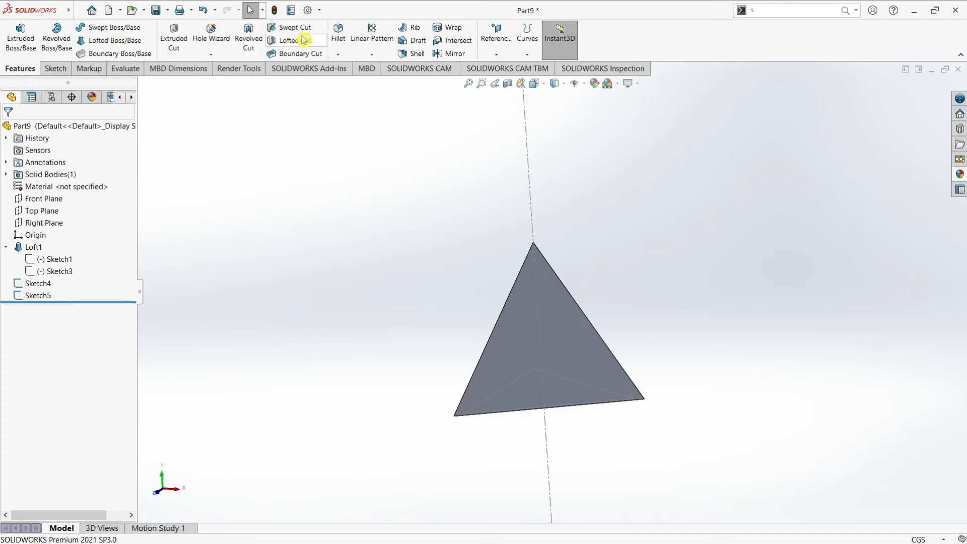
pyautogui.scroll(-2, 544, 423)
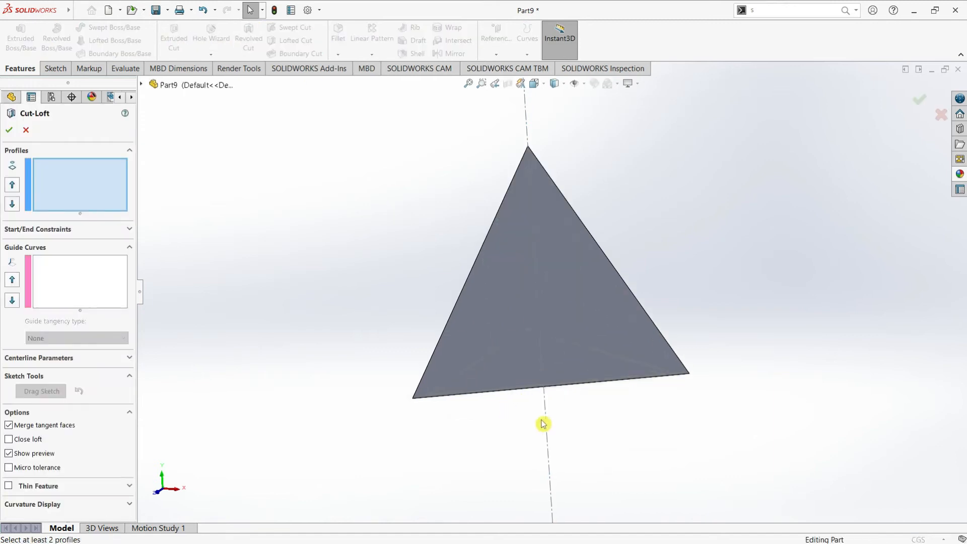
pyautogui.click(142, 84)
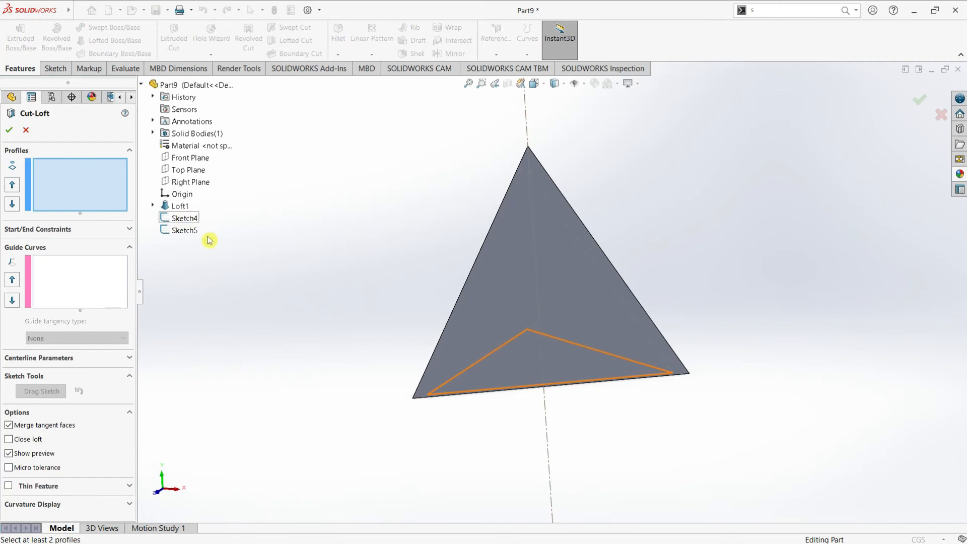
pyautogui.click(188, 218)
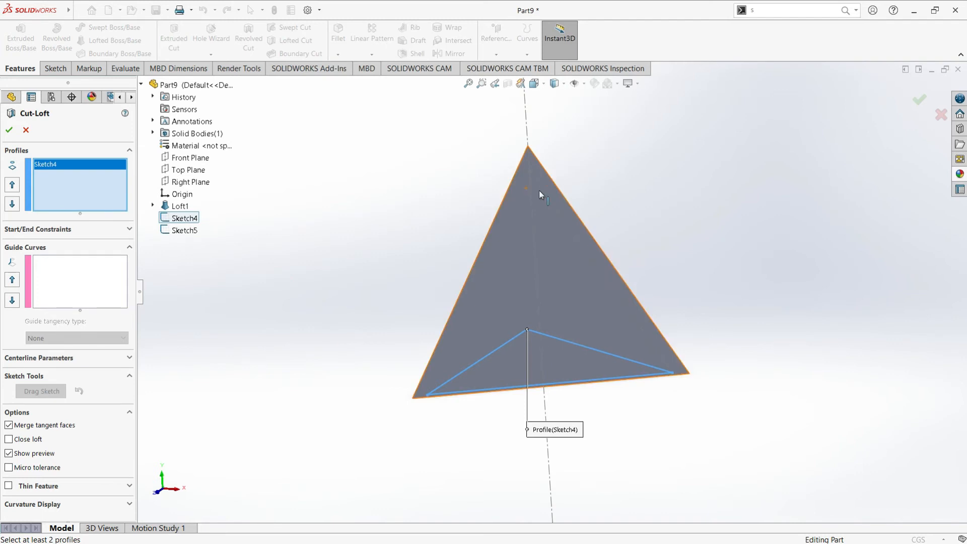
# Use the Sketch5 point near the apex as the second loft profile and complete the cut.
pyautogui.scroll(-3, 539, 191)
pyautogui.scroll(3, 533, 193)
pyautogui.moveTo(535, 211); pyautogui.dragTo(548, 228, button='middle')
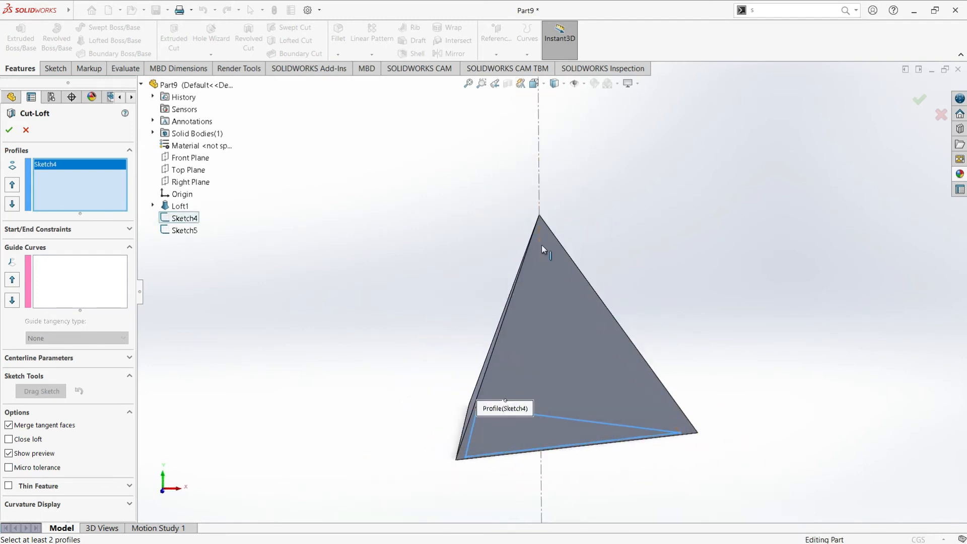
pyautogui.click(539, 240)
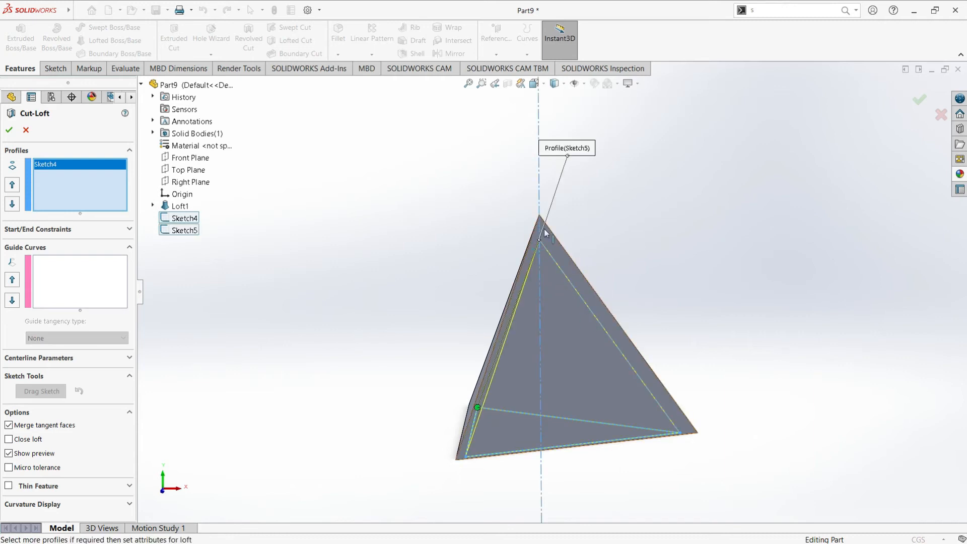
pyautogui.moveTo(574, 320); pyautogui.dragTo(544, 433, button='middle')
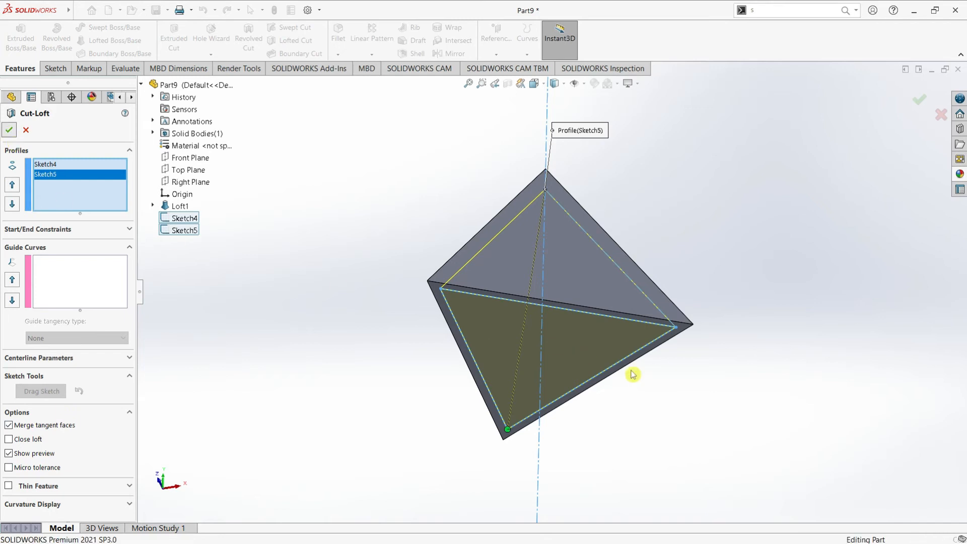
pyautogui.press('Return')
# Create a reference plane through both ends of one base edge and the midpoint of the opposite sloping edge.
pyautogui.moveTo(641, 412); pyautogui.dragTo(519, 272, button='middle')
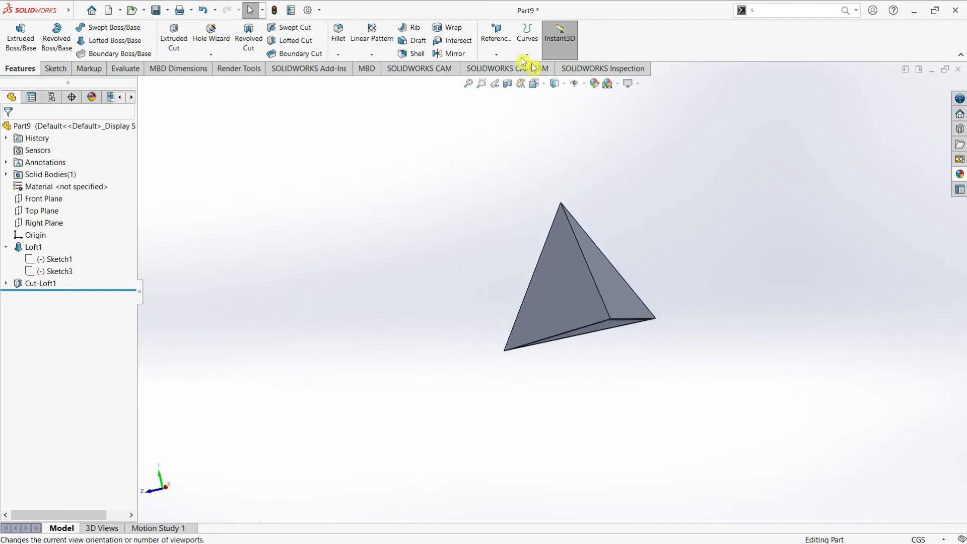
pyautogui.click(496, 40)
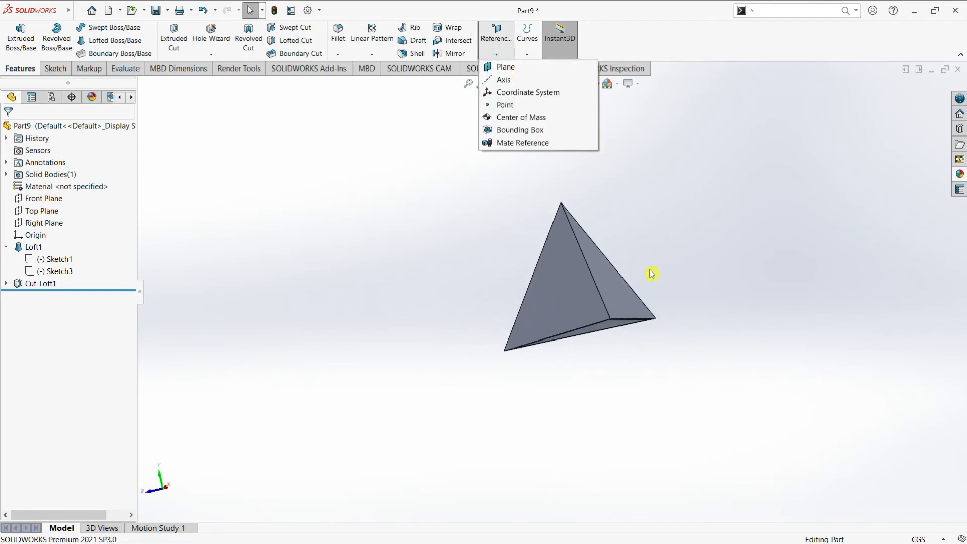
pyautogui.click(660, 267)
pyautogui.moveTo(665, 262); pyautogui.dragTo(555, 272, button='middle')
pyautogui.click(503, 54)
pyautogui.click(520, 67)
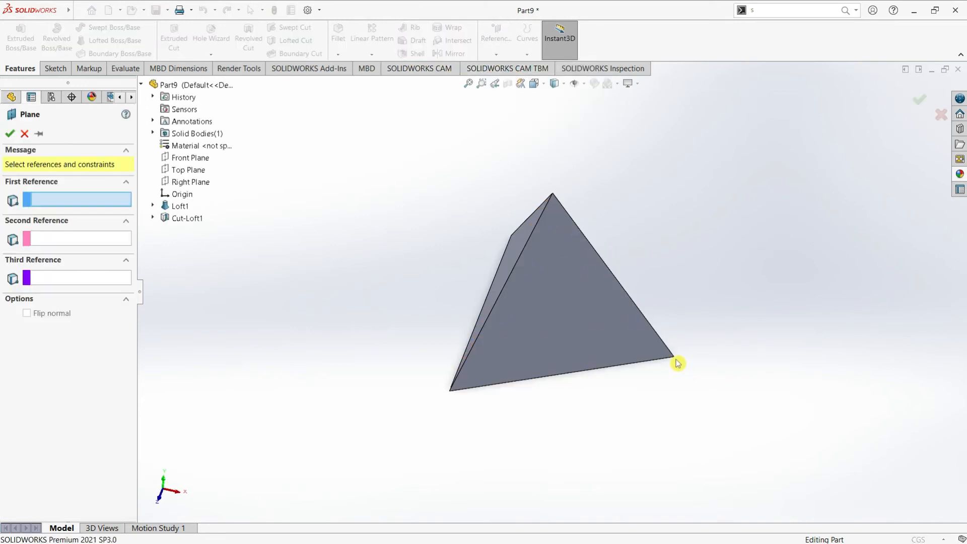
pyautogui.click(450, 392)
pyautogui.moveTo(460, 285); pyautogui.dragTo(454, 231, button='middle')
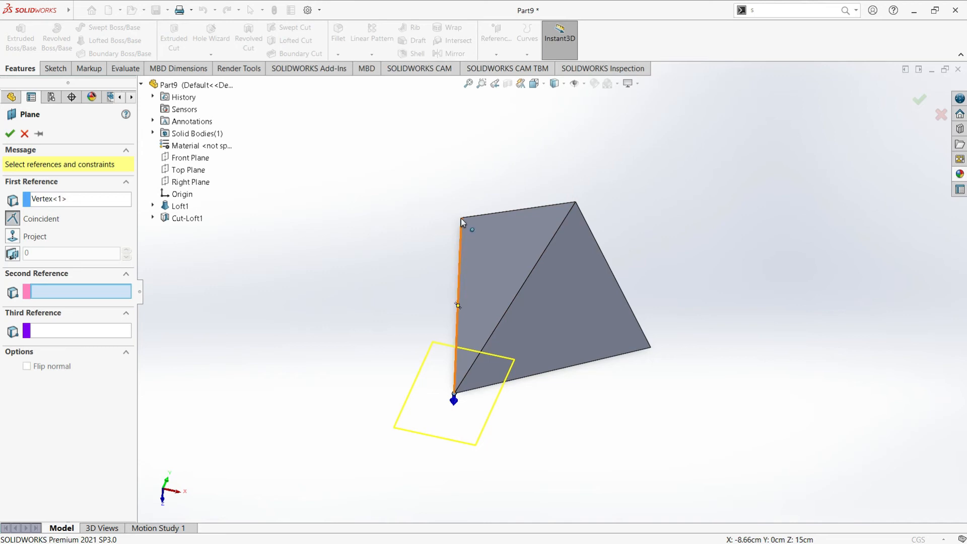
pyautogui.click(461, 219)
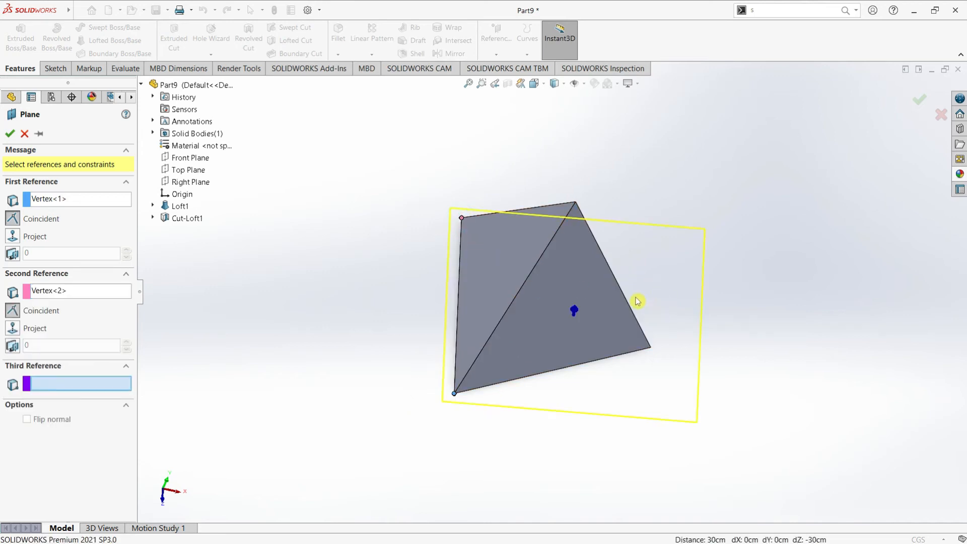
pyautogui.click(614, 276)
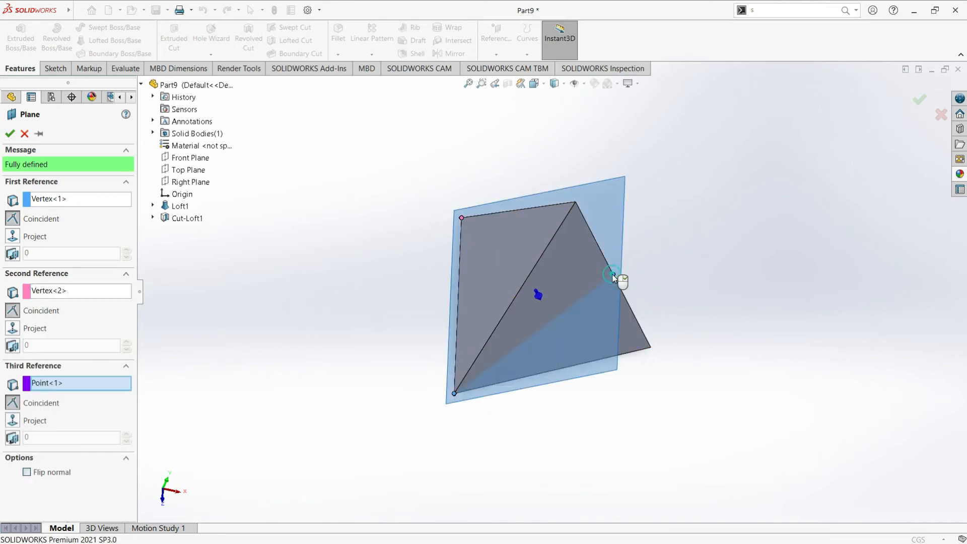
pyautogui.moveTo(595, 330); pyautogui.dragTo(554, 317, button='middle')
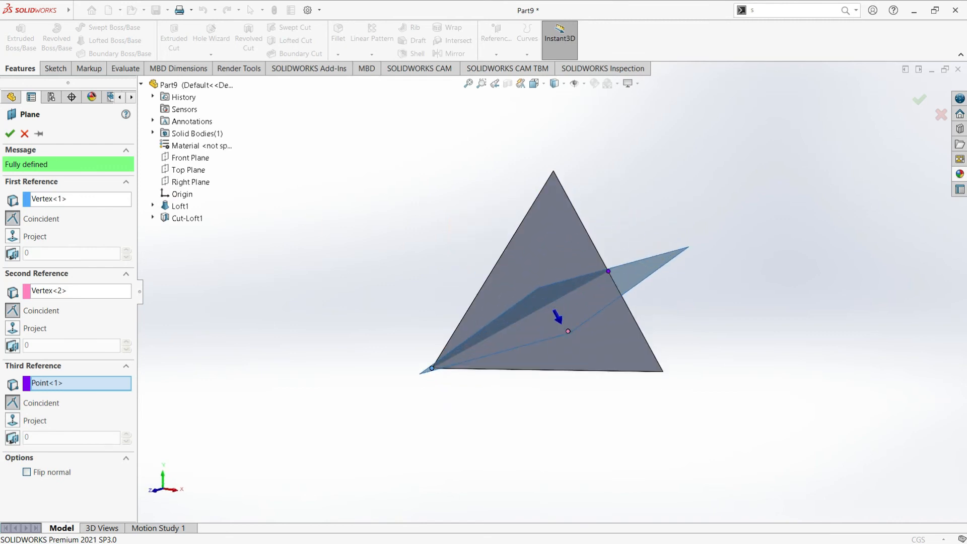
pyautogui.rightClick(550, 444)
# Mirror the Cut-Loft1 feature about Plane1 to open a side face of the pyramid.
pyautogui.moveTo(542, 432); pyautogui.dragTo(547, 407, button='middle')
pyautogui.click(543, 372)
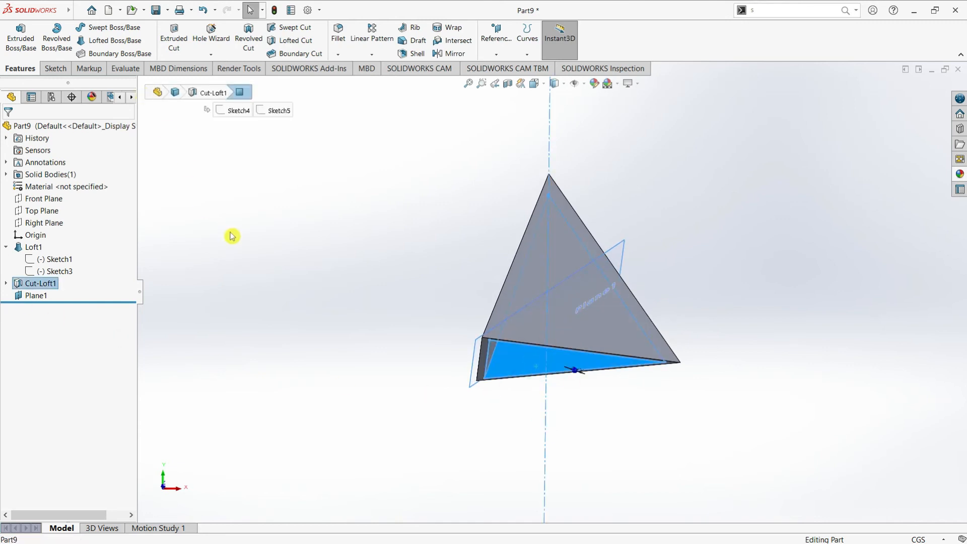
pyautogui.click(230, 231)
pyautogui.click(455, 54)
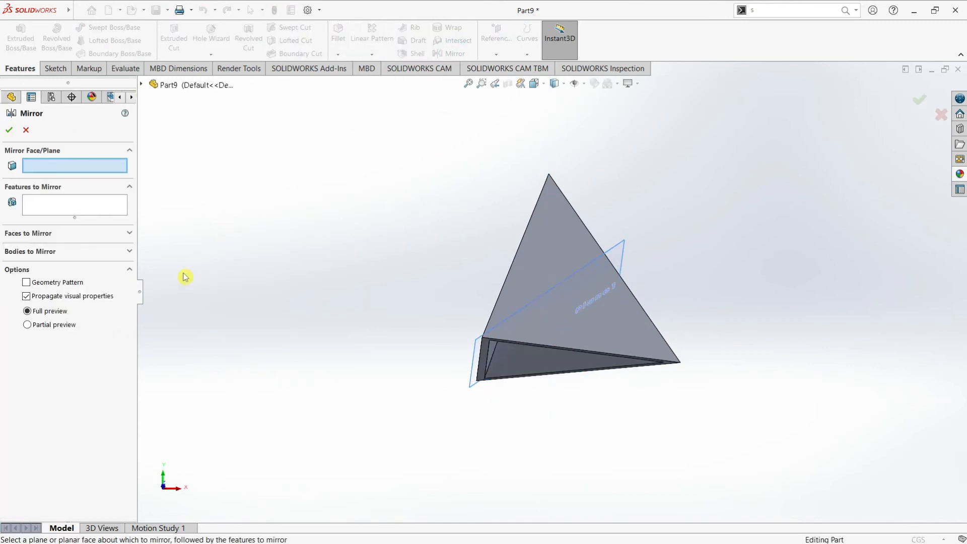
pyautogui.click(621, 255)
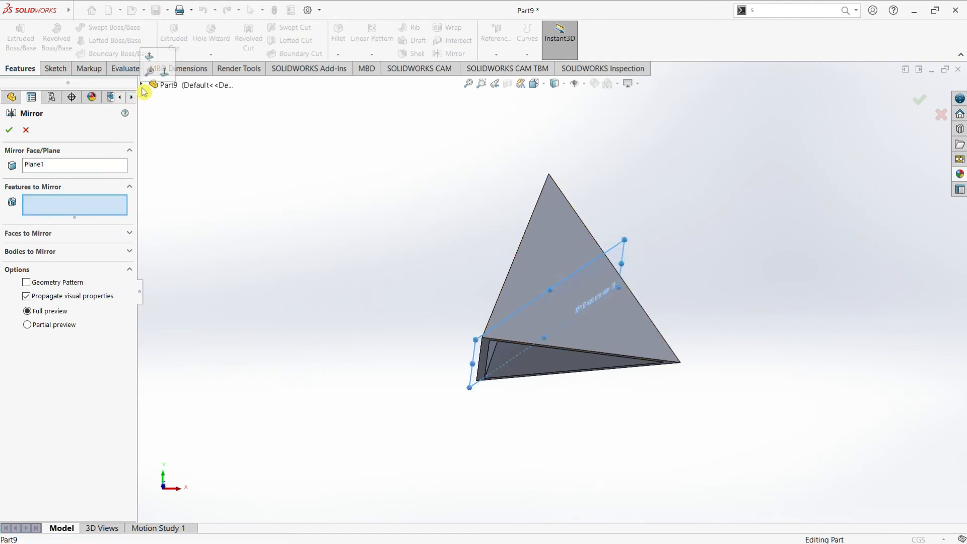
pyautogui.click(142, 84)
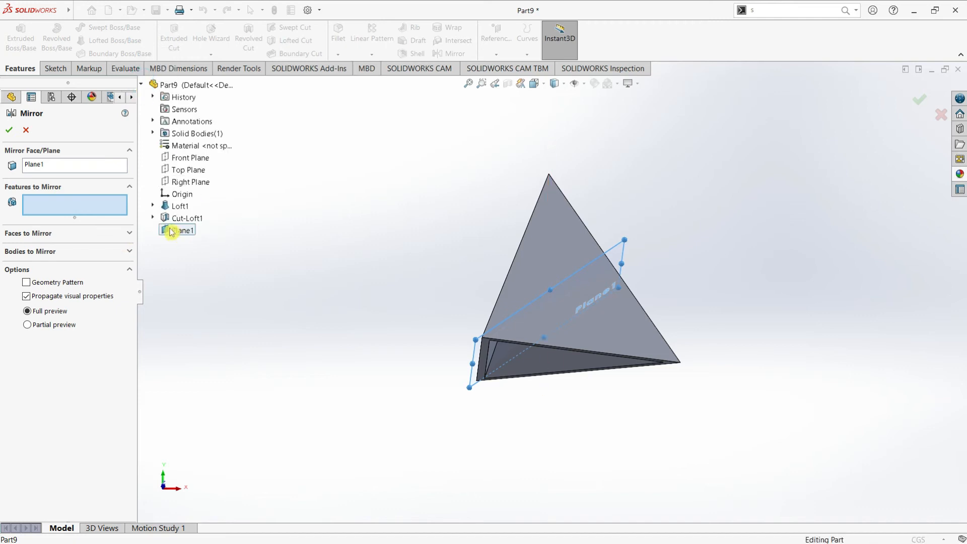
pyautogui.click(187, 218)
pyautogui.moveTo(446, 337); pyautogui.dragTo(177, 278, button='middle')
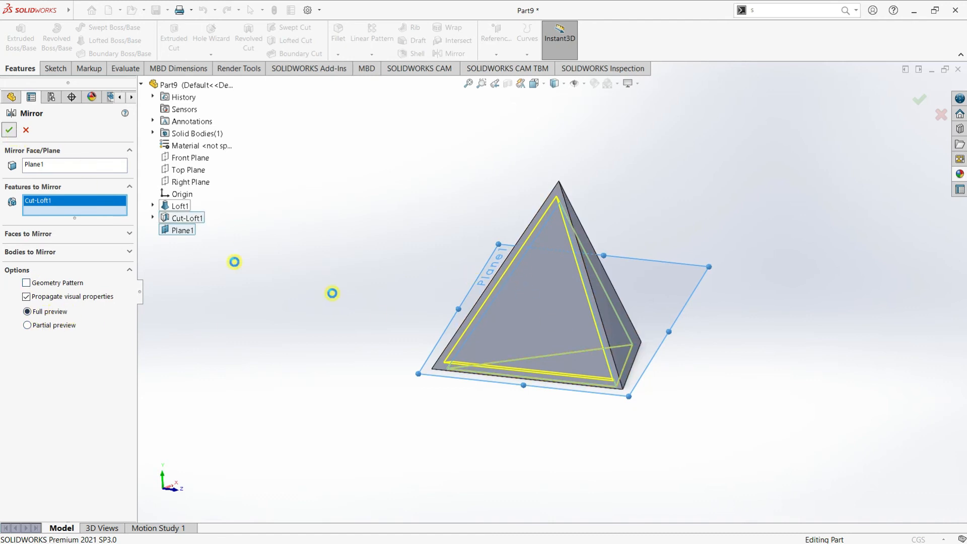
pyautogui.press('Return')
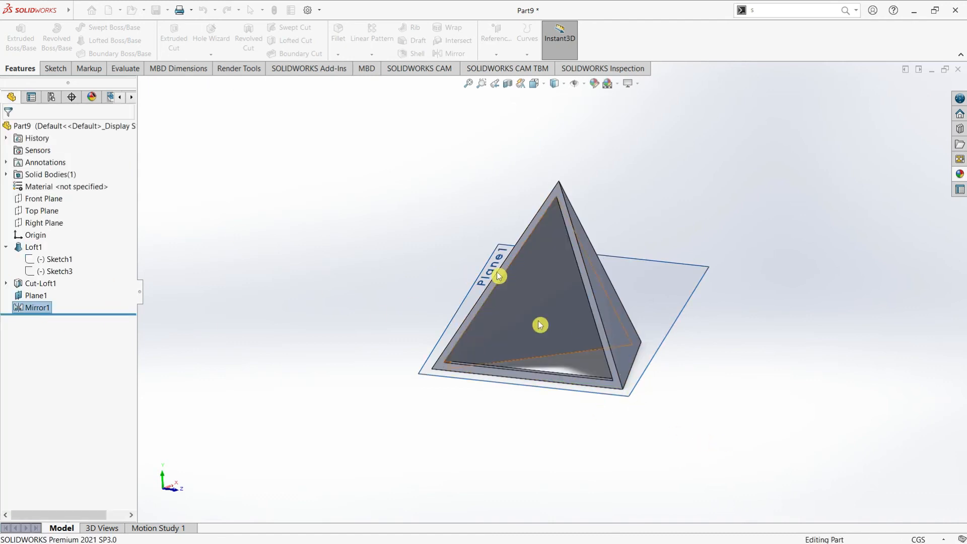
pyautogui.click(764, 347)
# Show Sketch5 under the lofted cut so its vertical centerline is available.
pyautogui.moveTo(639, 281); pyautogui.dragTo(703, 376, button='middle')
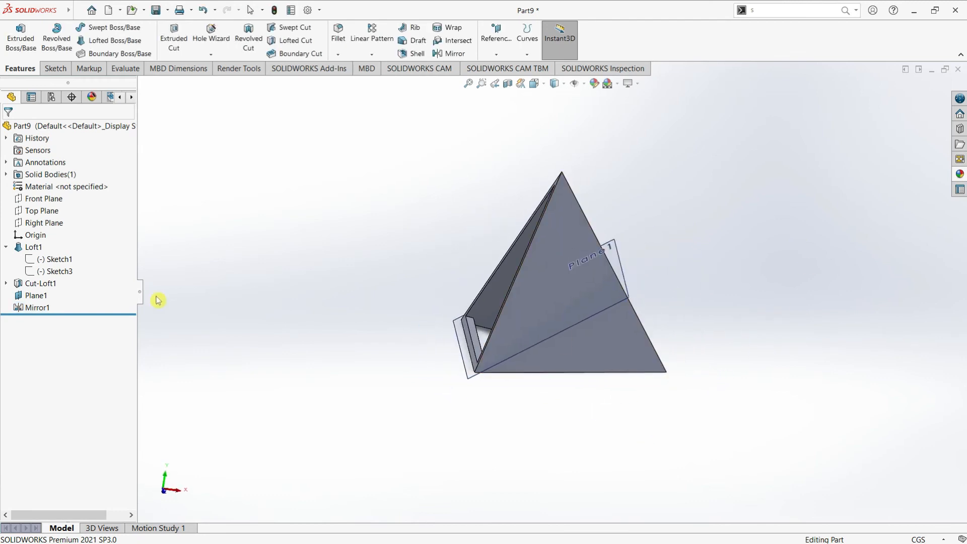
pyautogui.click(6, 284)
pyautogui.click(50, 301)
pyautogui.click(51, 308)
pyautogui.rightClick(51, 309)
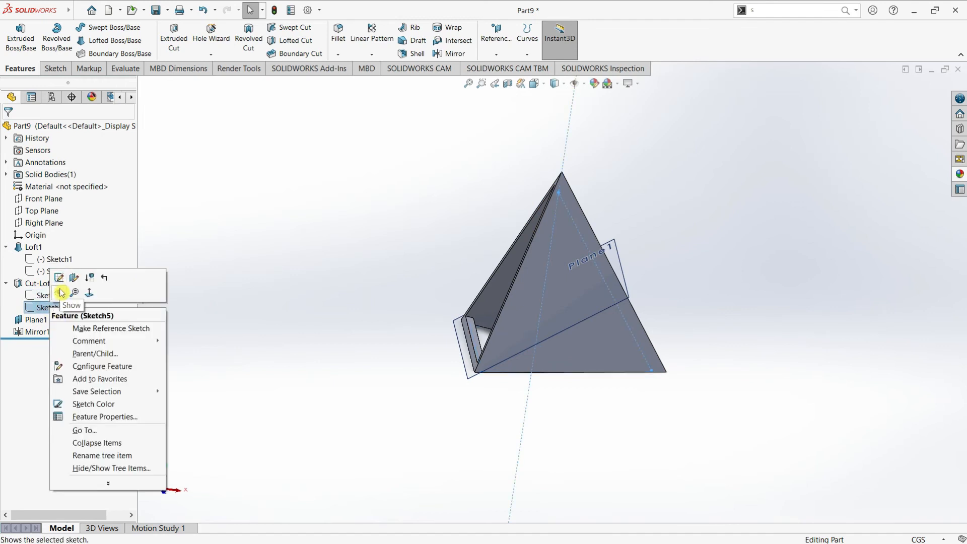
pyautogui.click(61, 293)
# Start a circular pattern of the Mirror1 feature, using the Sketch5 vertical centerline as the pattern axis.
pyautogui.moveTo(658, 434); pyautogui.dragTo(630, 413, button='middle')
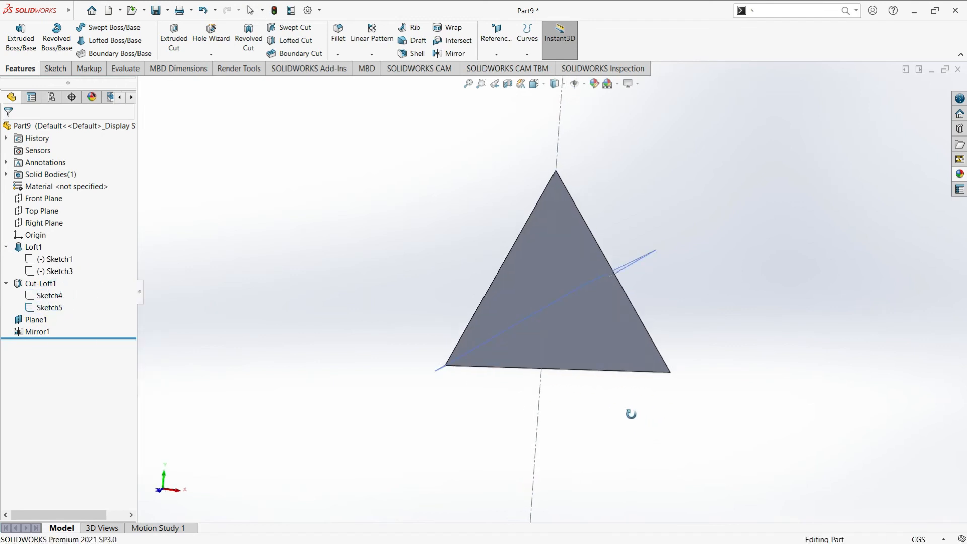
pyautogui.moveTo(656, 185); pyautogui.dragTo(686, 192, button='middle')
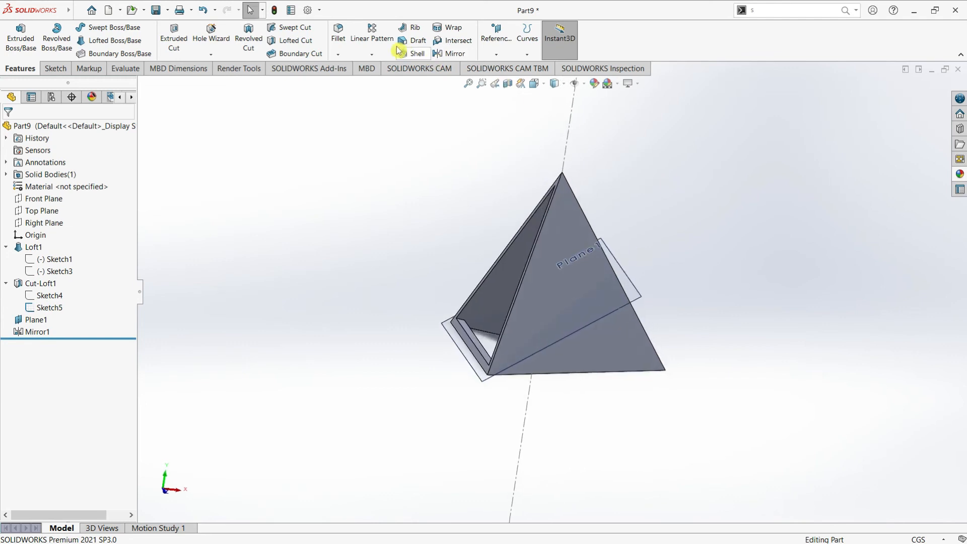
pyautogui.click(372, 55)
pyautogui.click(399, 81)
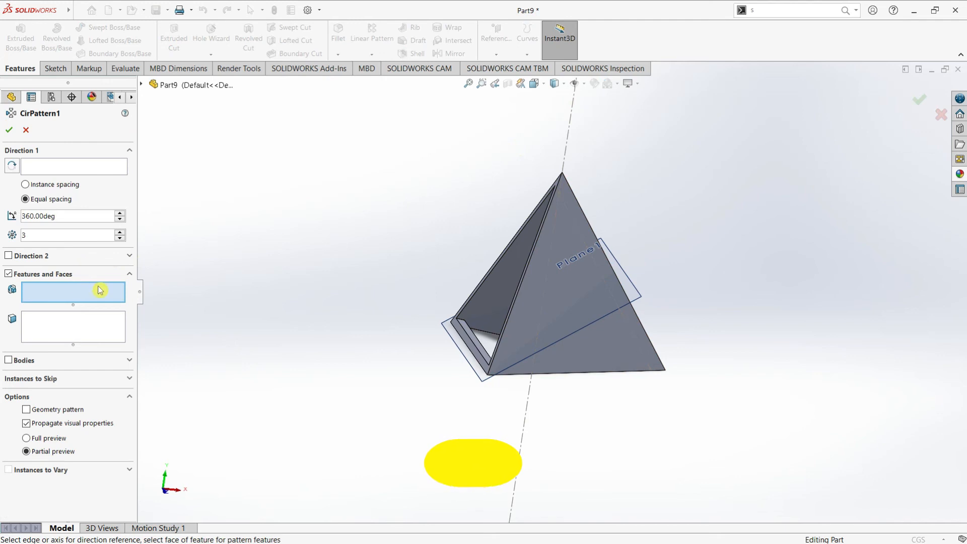
pyautogui.click(142, 85)
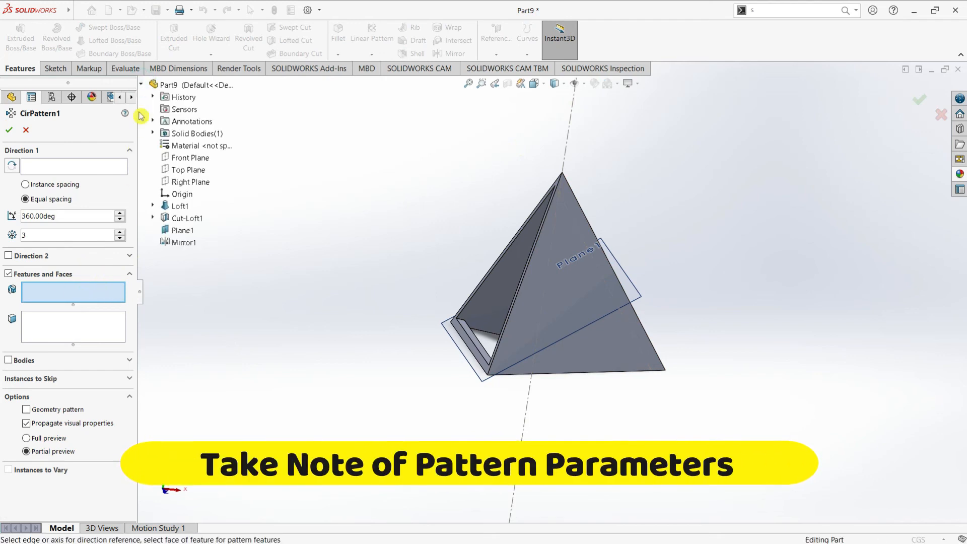
pyautogui.click(182, 243)
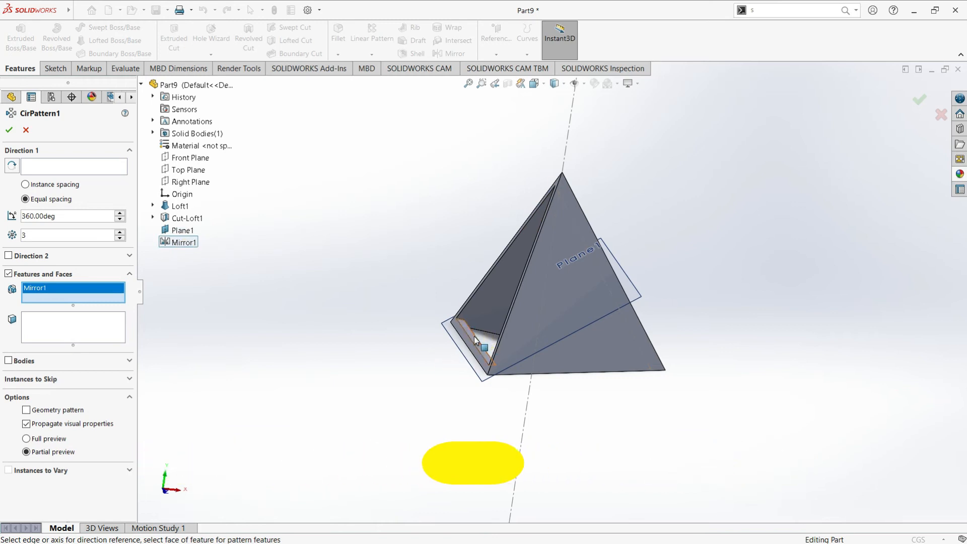
pyautogui.click(188, 246)
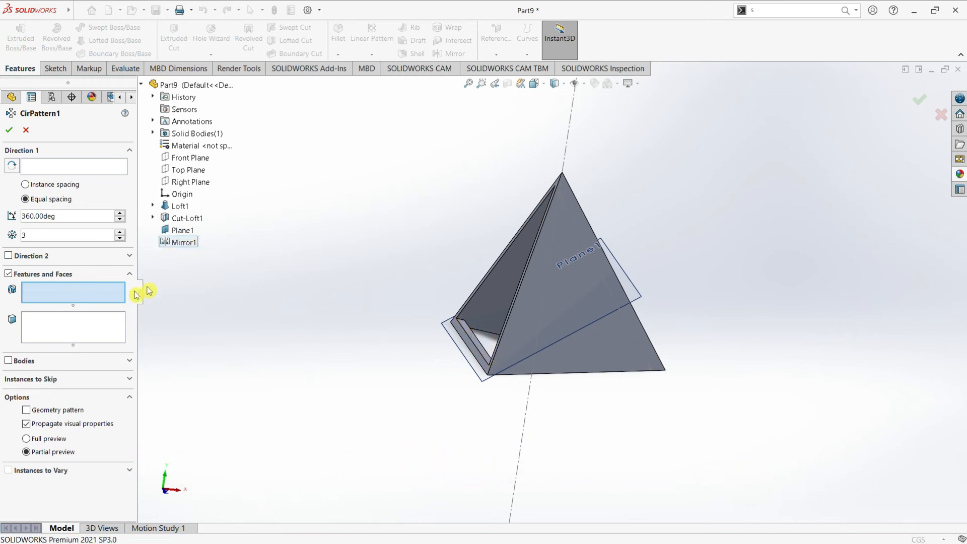
pyautogui.click(179, 245)
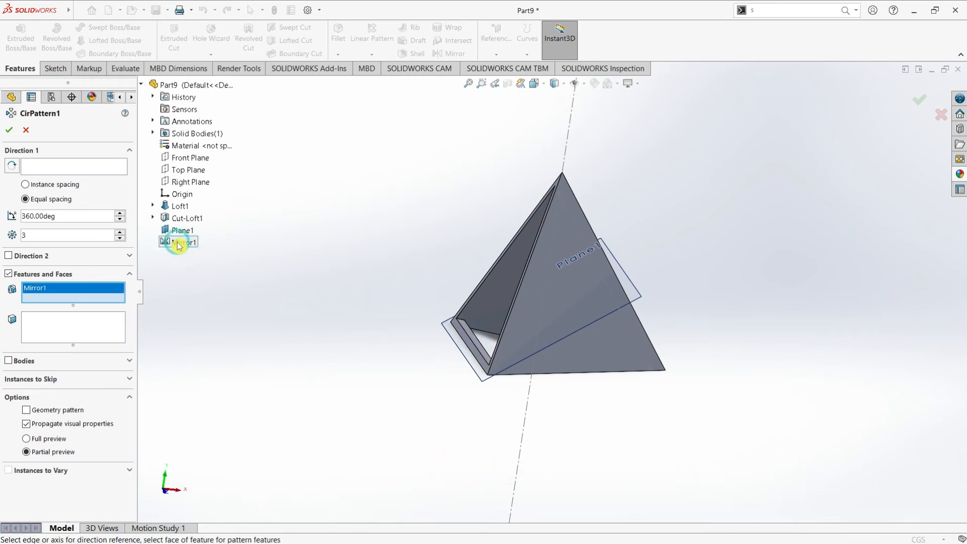
pyautogui.click(74, 170)
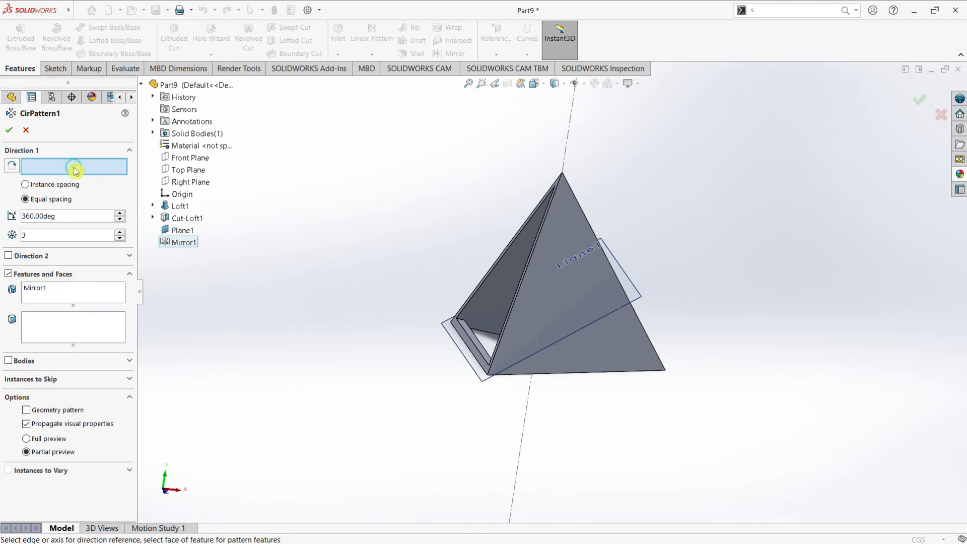
pyautogui.click(570, 133)
pyautogui.moveTo(565, 287); pyautogui.dragTo(542, 296, button='middle')
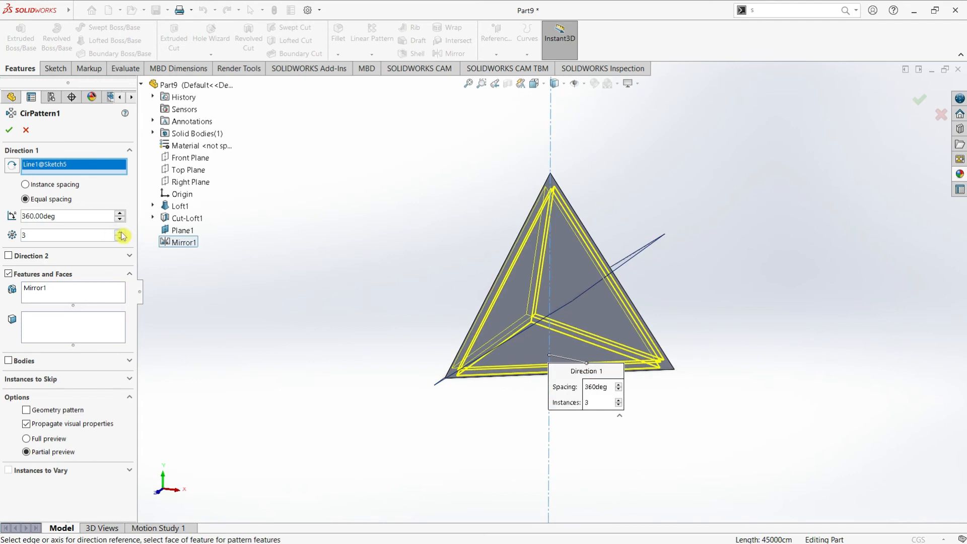
# Set the circular pattern to 3 equally spaced instances over 360 degrees and complete it.
pyautogui.click(120, 232)
pyautogui.click(120, 239)
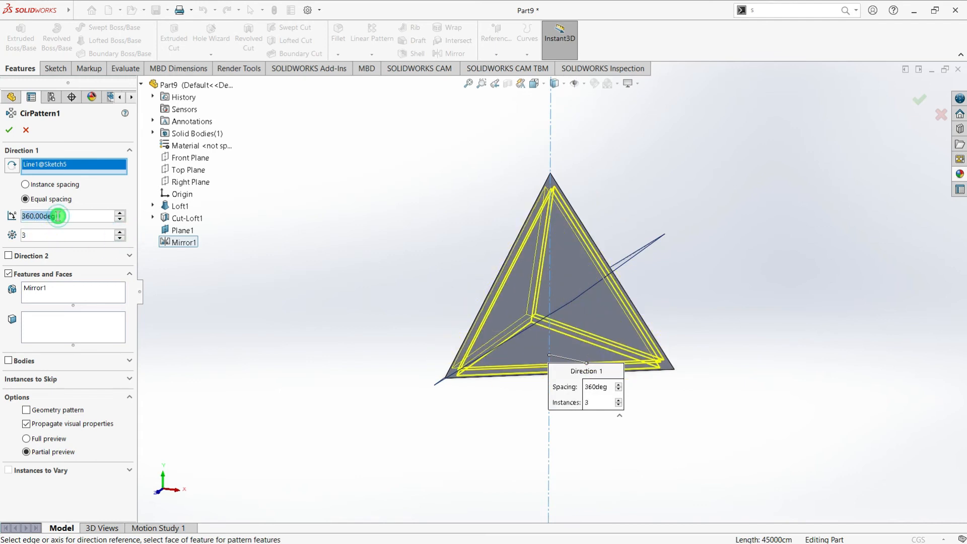
pyautogui.write('3')
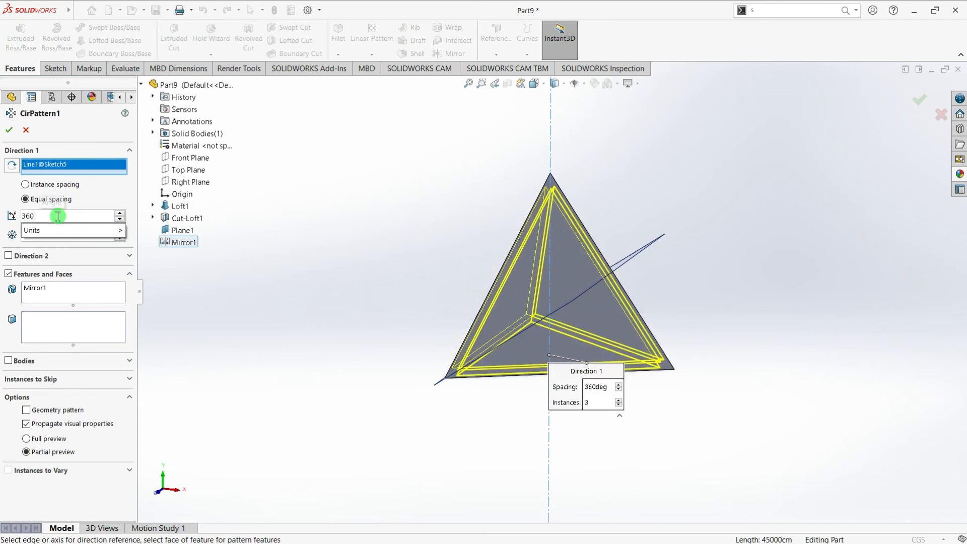
pyautogui.write('60')
pyautogui.press('Return')
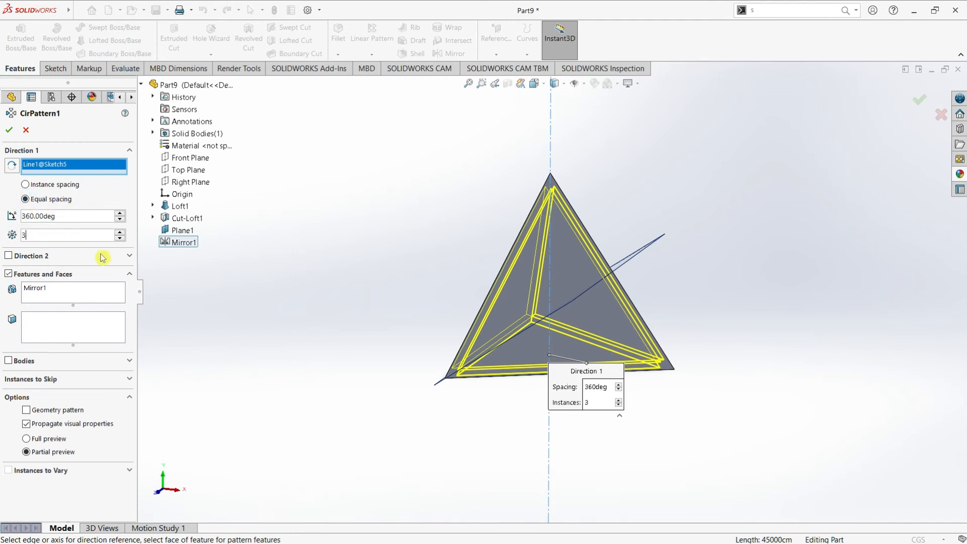
pyautogui.click(9, 133)
# Hide the reference plane and sketch centerline, and check the frame in back, top and isometric views.
pyautogui.moveTo(724, 407); pyautogui.dragTo(600, 424, button='middle')
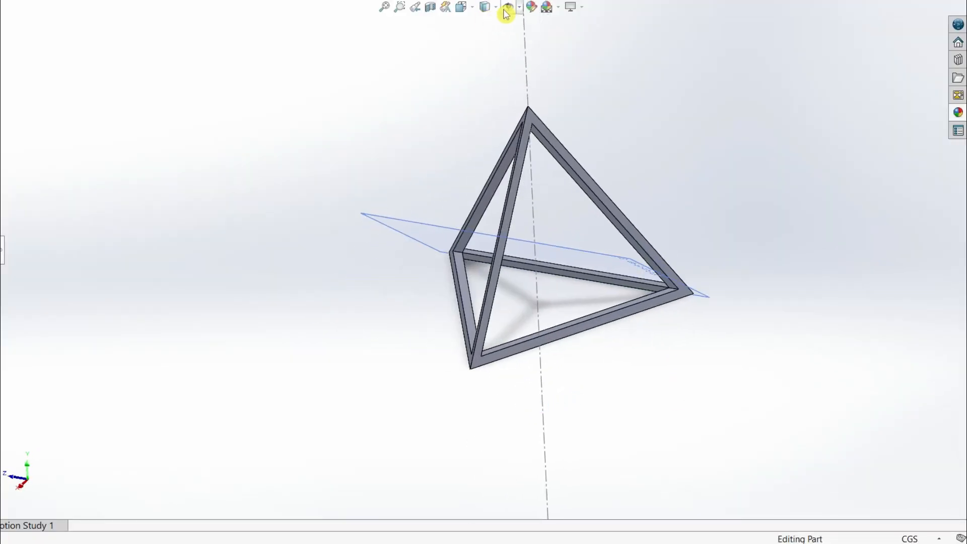
pyautogui.moveTo(628, 224); pyautogui.dragTo(545, 295, button='middle')
pyautogui.hotkey('ctrl', '2')
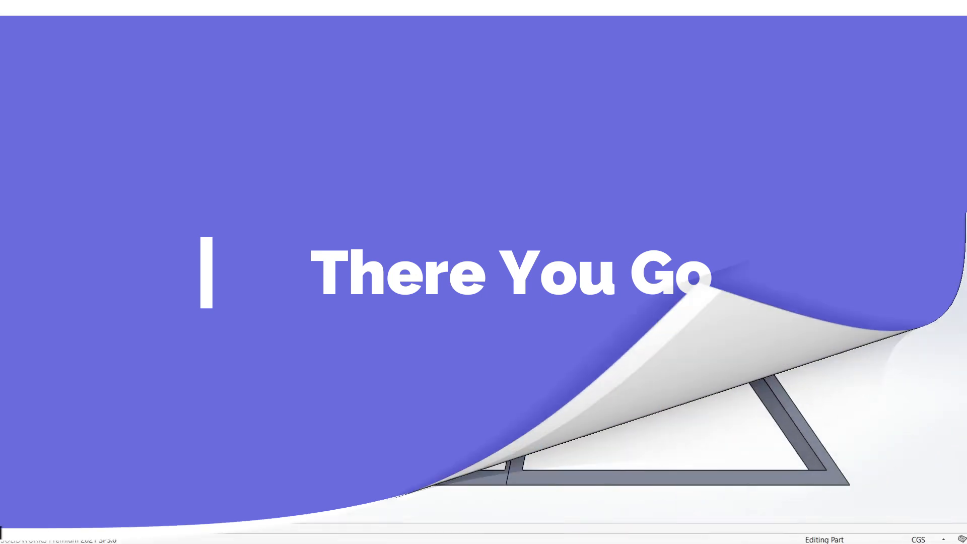
pyautogui.hotkey('ctrl', '5')
pyautogui.hotkey('ctrl', '7')
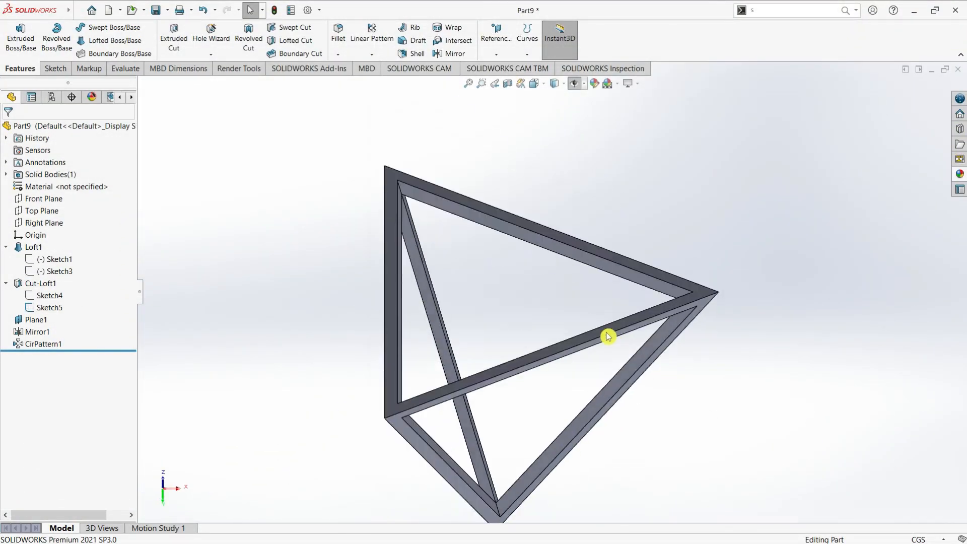
# Apply the green medium gloss plastic appearance to the pyramid frame.
pyautogui.click(960, 174)
pyautogui.scroll(-1, 836, 348)
pyautogui.click(828, 126)
pyautogui.click(829, 138)
pyautogui.scroll(-3, 857, 370)
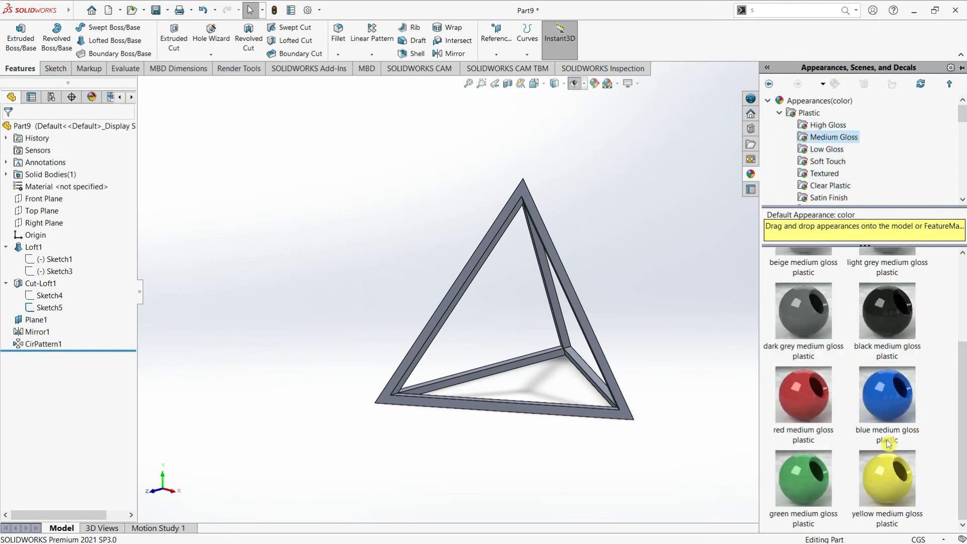
pyautogui.moveTo(806, 485); pyautogui.dragTo(524, 332)
# Frame the pyramid for rendering and activate the PhotoView 360 add-in.
pyautogui.scroll(-2, 536, 332)
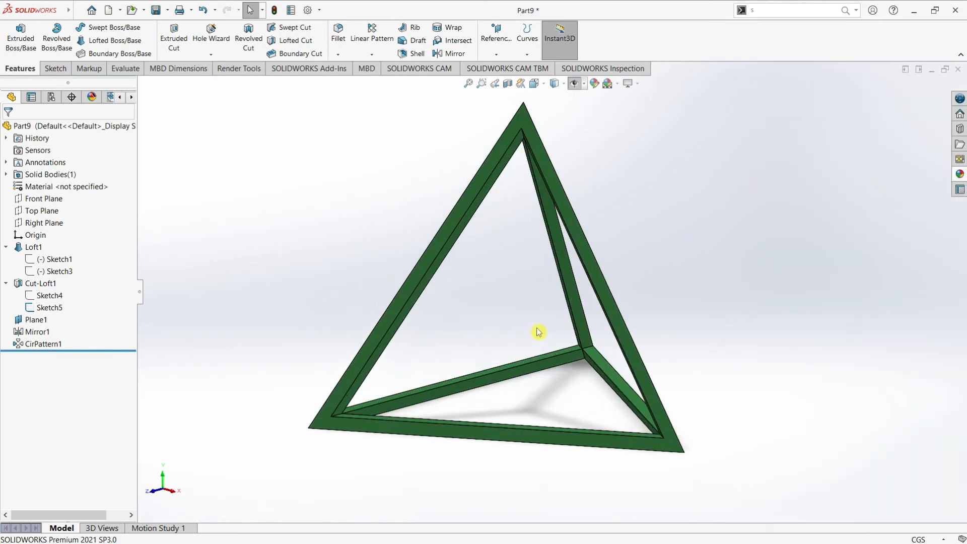
pyautogui.keyDown('ctrl'); pyautogui.moveTo(639, 270); pyautogui.dragTo(588, 272, button='middle'); pyautogui.keyUp('ctrl')
pyautogui.moveTo(486, 366); pyautogui.dragTo(496, 330, button='middle')
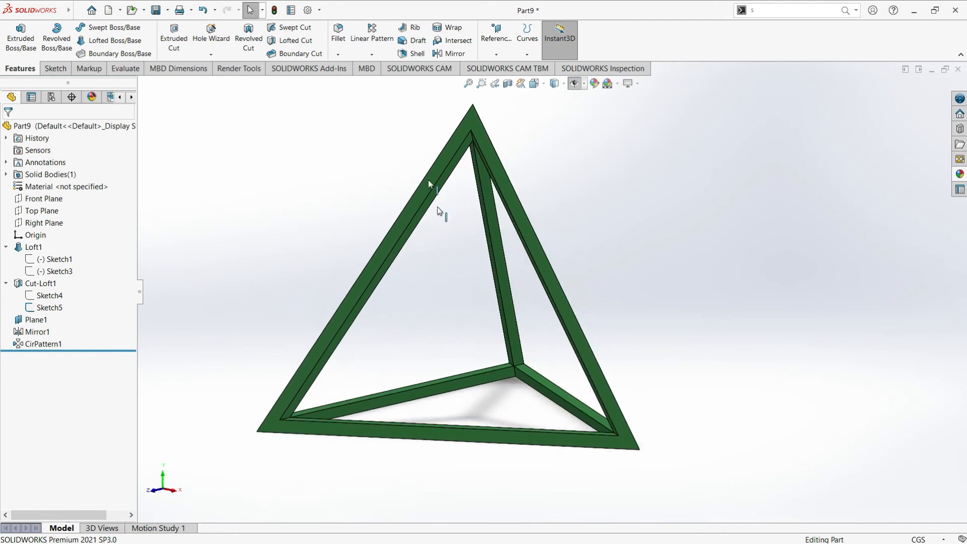
pyautogui.click(230, 69)
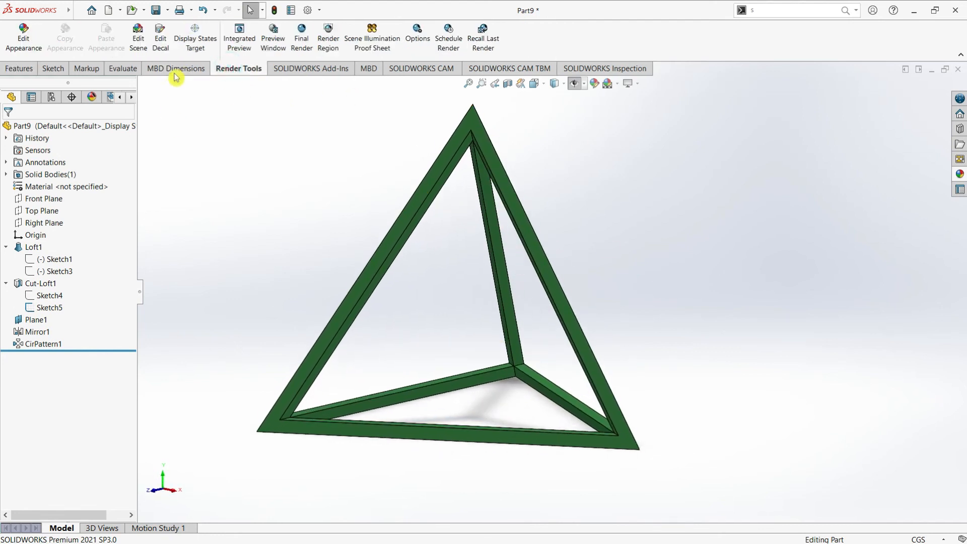
pyautogui.click(277, 70)
pyautogui.click(65, 20)
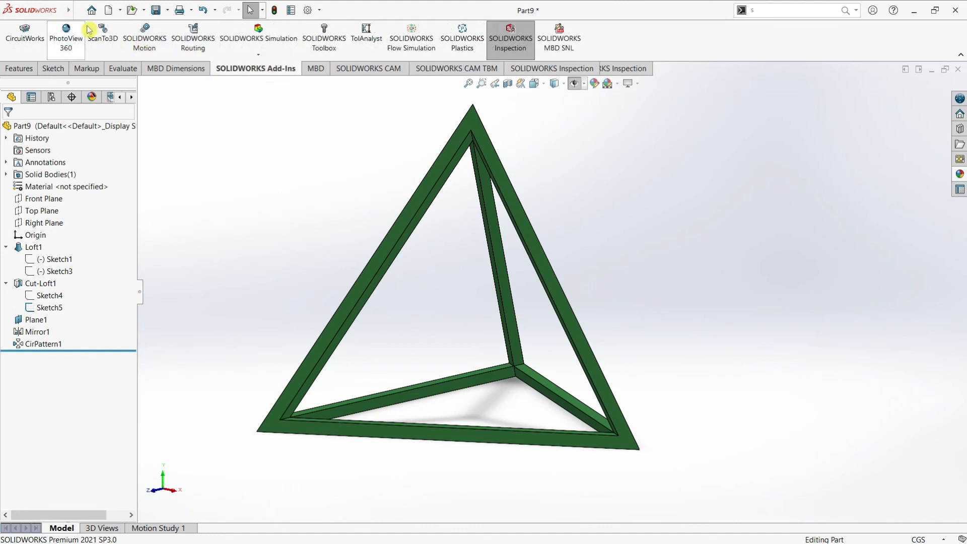
pyautogui.click(62, 31)
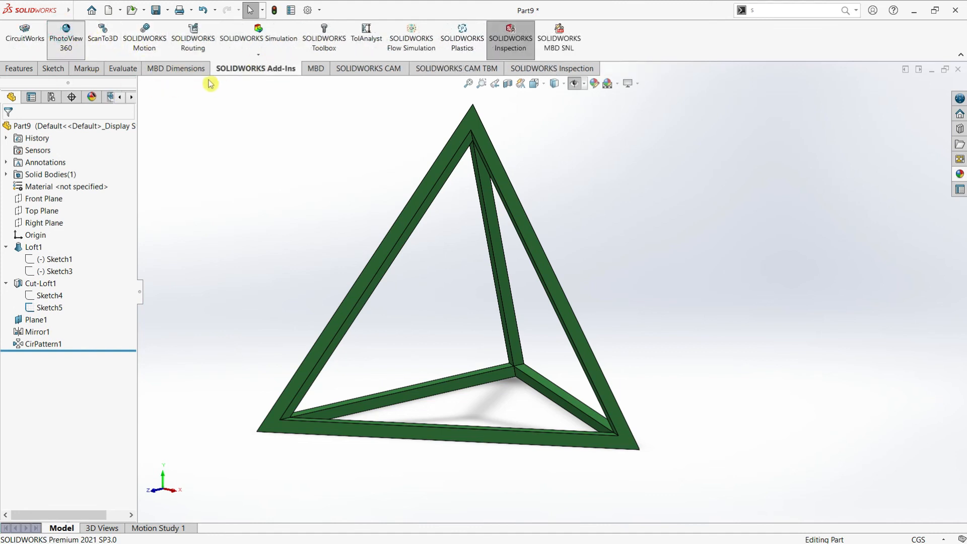
# Preview the rendered frame in a separate preview window without a camera or perspective, and close the preview.
pyautogui.click(224, 68)
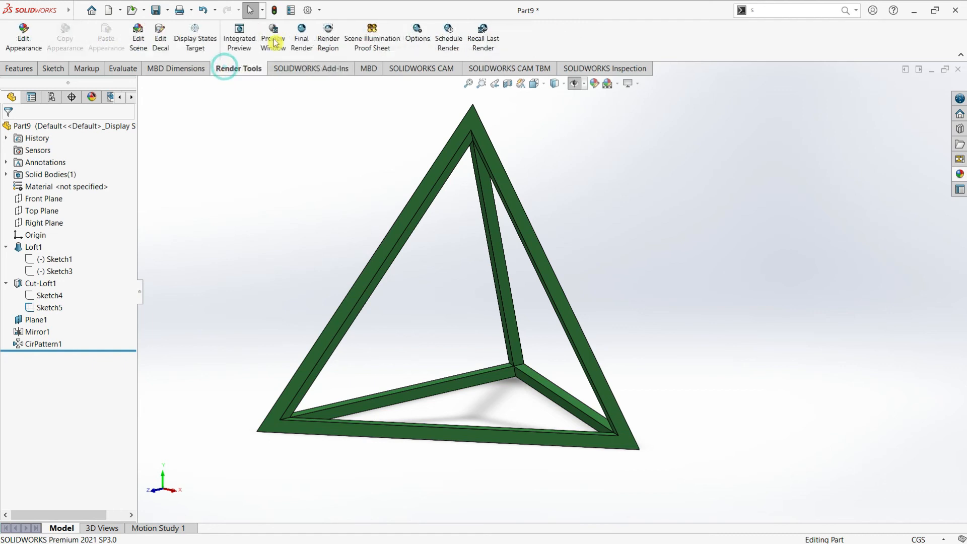
pyautogui.click(271, 40)
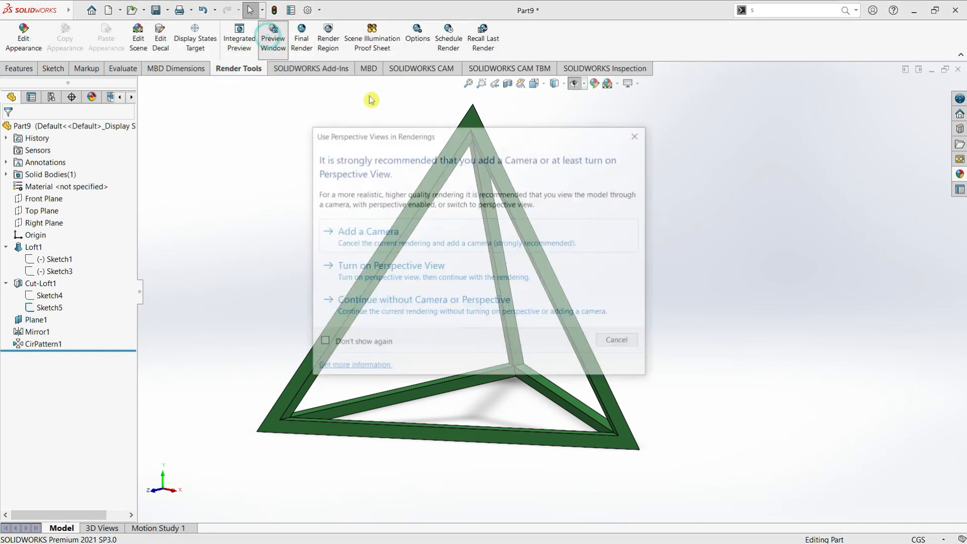
pyautogui.click(393, 305)
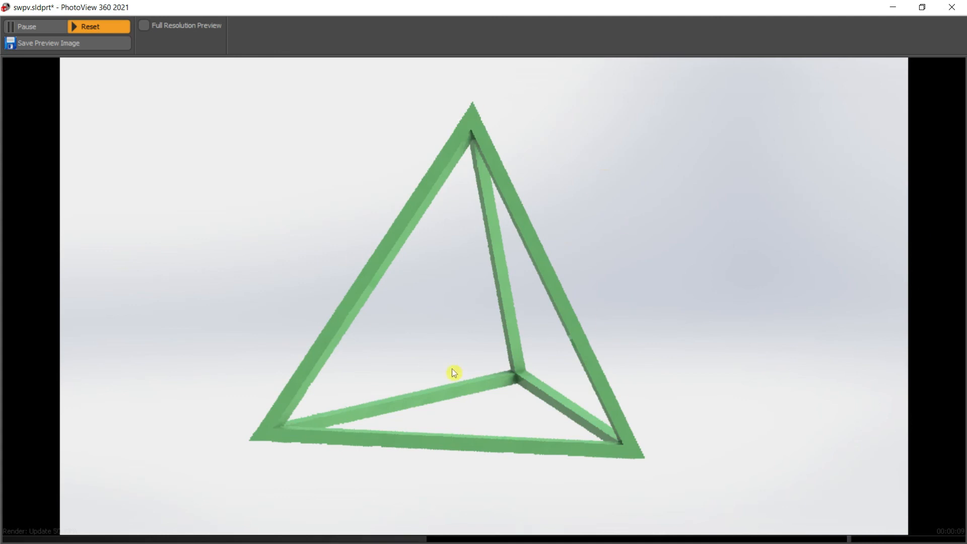
pyautogui.click(955, 11)
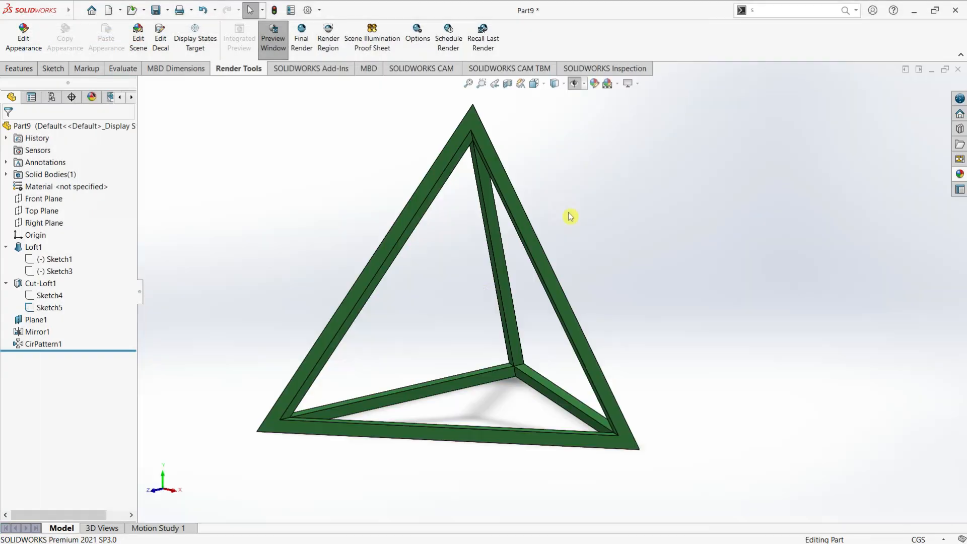
pyautogui.moveTo(539, 308); pyautogui.dragTo(522, 315, button='middle')
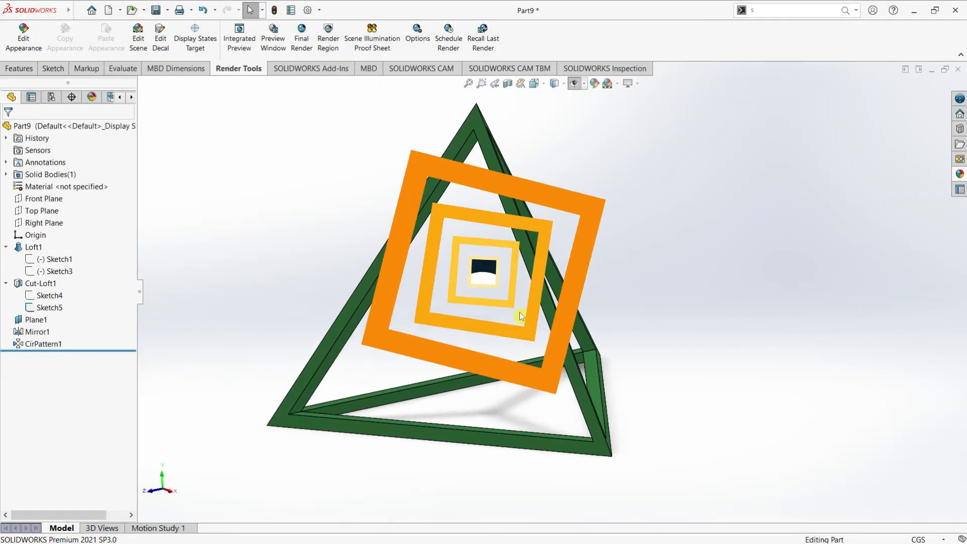